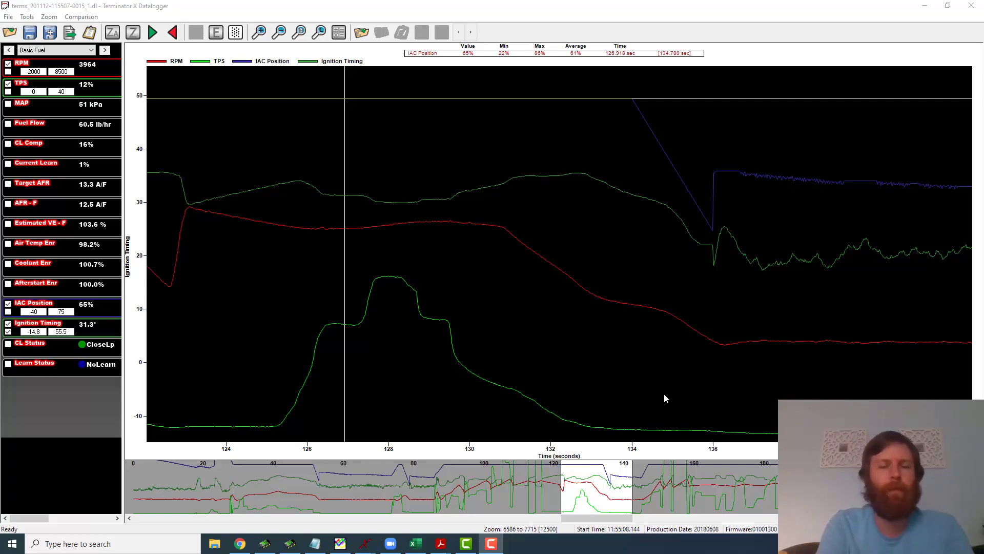
Place the cursor near 128.4 s on the Ignition Timing trace and step it slightly later
{"action": "left_click", "coordinate": [388, 147]}
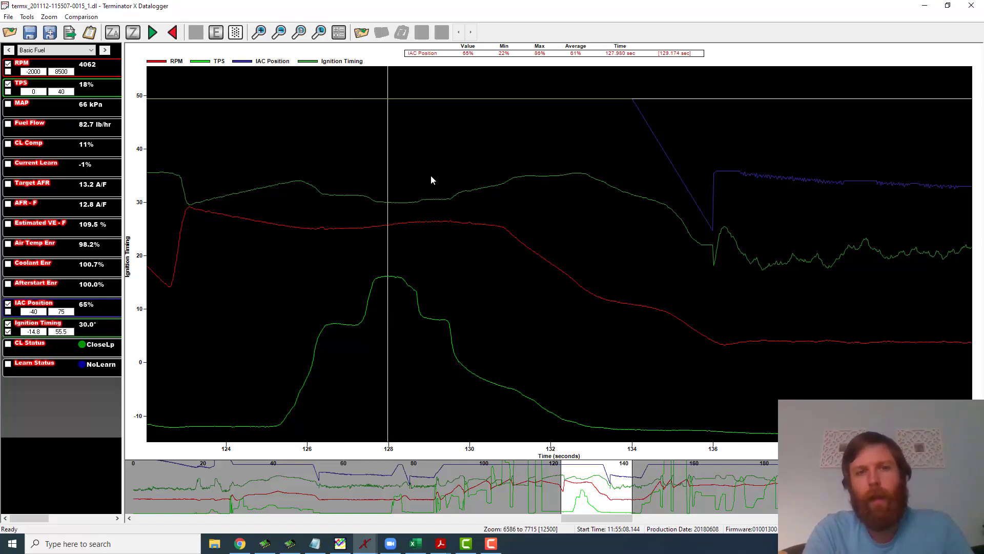
{"action": "left_click", "coordinate": [400, 175]}
{"action": "key", "text": "Right"}
{"action": "key", "text": "Right"}
{"action": "key", "text": "Right"}
{"action": "key", "text": "Right"}
{"action": "key", "text": "Right"}
{"action": "key", "text": "Right"}
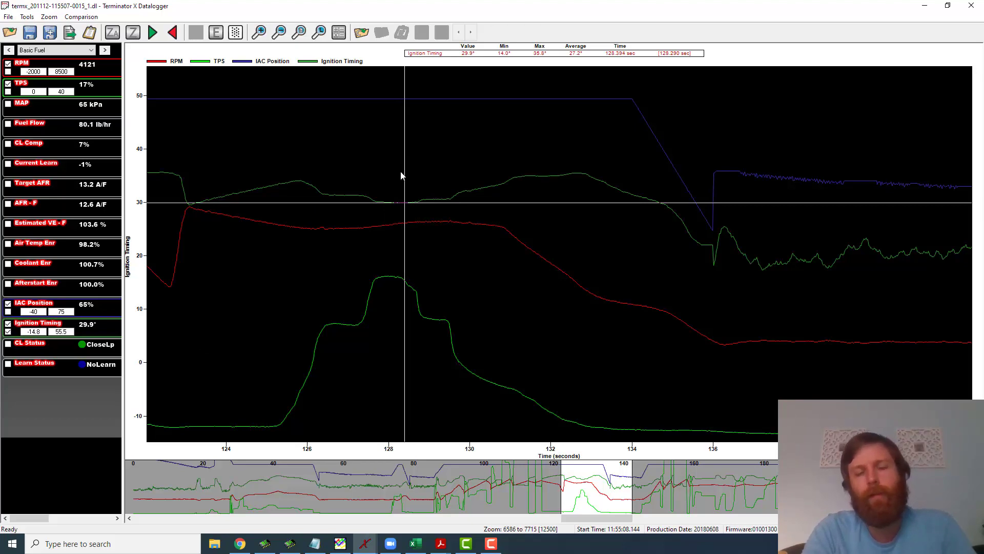
{"action": "key", "text": "Right"}
{"action": "key", "text": "Right"}
{"action": "key", "text": "Right"}
{"action": "key", "text": "Right"}
{"action": "key", "text": "Right"}
{"action": "key", "text": "Right"}
{"action": "key", "text": "Right"}
{"action": "key", "text": "Right"}
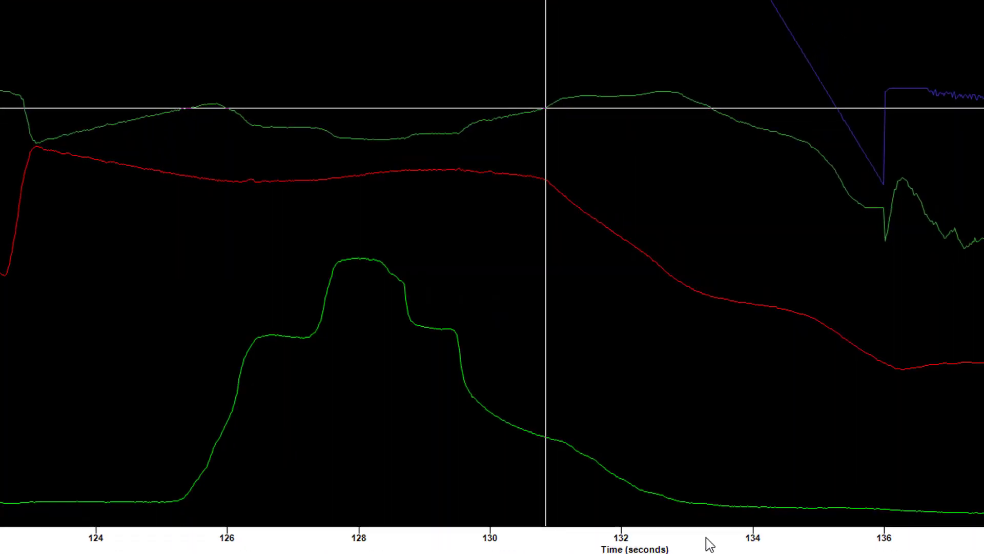
Step along the RPM trace from about 131 s to the dip just past 136 s
{"action": "left_click", "coordinate": [522, 143]}
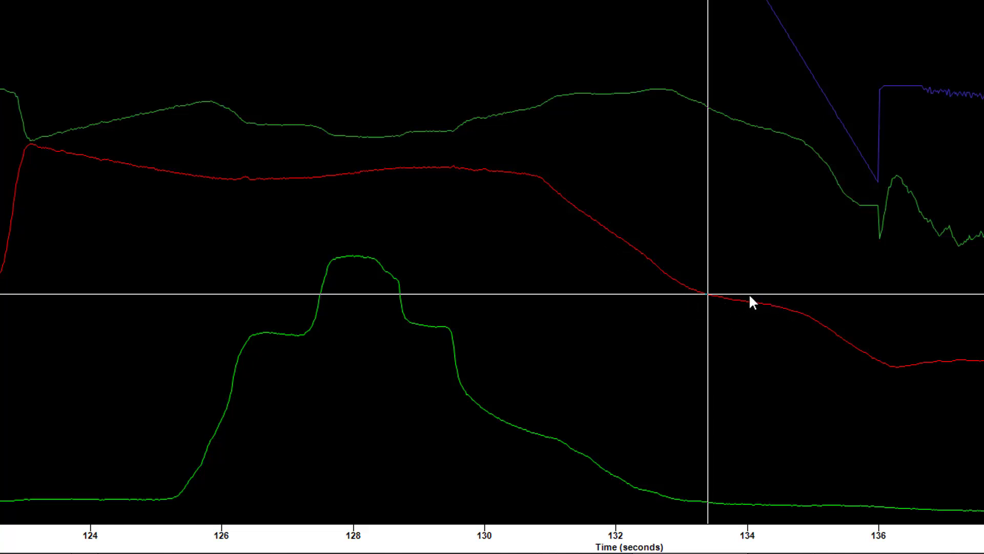
{"action": "key", "text": "Right"}
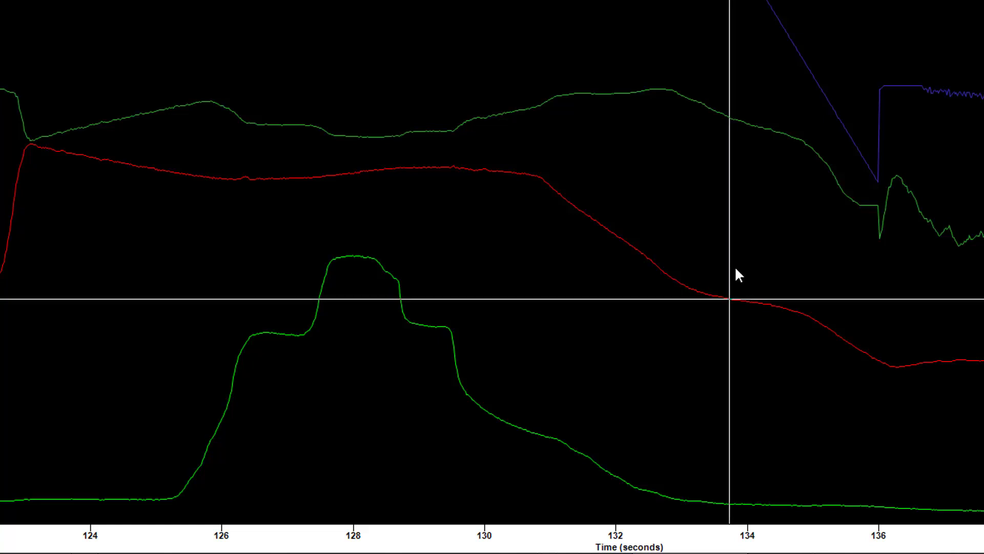
{"action": "key", "text": "Left"}
{"action": "key", "text": "Left"}
{"action": "key", "text": "Left"}
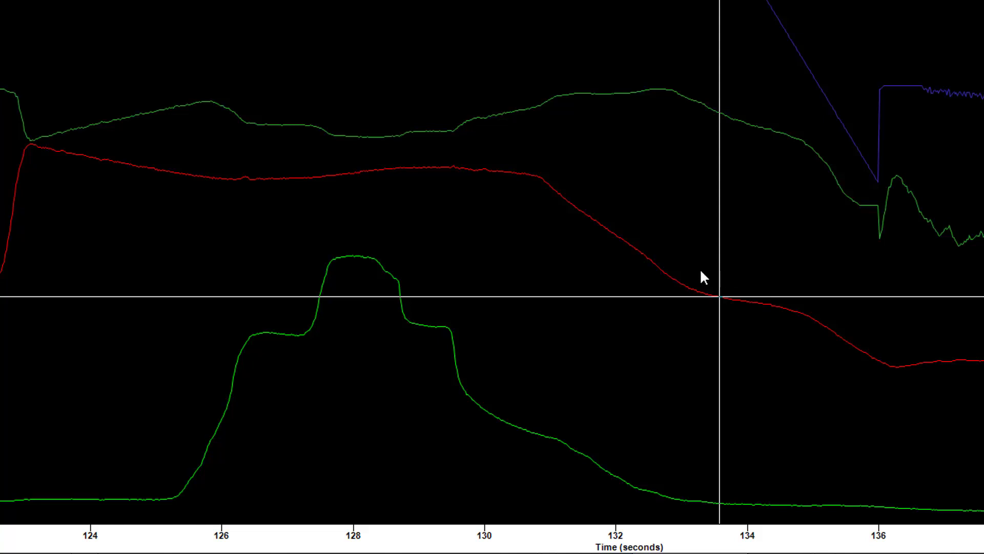
{"action": "left_click", "coordinate": [804, 274]}
{"action": "key", "text": "Right"}
{"action": "key", "text": "Right"}
{"action": "key", "text": "Right"}
{"action": "key", "text": "Right"}
{"action": "key", "text": "Right"}
{"action": "key", "text": "Right"}
{"action": "key", "text": "Right"}
{"action": "key", "text": "Right"}
{"action": "key", "text": "Right"}
{"action": "key", "text": "Right"}
{"action": "key", "text": "Right"}
{"action": "key", "text": "Right"}
{"action": "key", "text": "Right"}
{"action": "key", "text": "Right"}
{"action": "key", "text": "Right"}
{"action": "key", "text": "Right"}
{"action": "key", "text": "Right"}
{"action": "key", "text": "Right"}
{"action": "key", "text": "Right"}
{"action": "key", "text": "Right"}
{"action": "key", "text": "Right"}
{"action": "key", "text": "Right"}
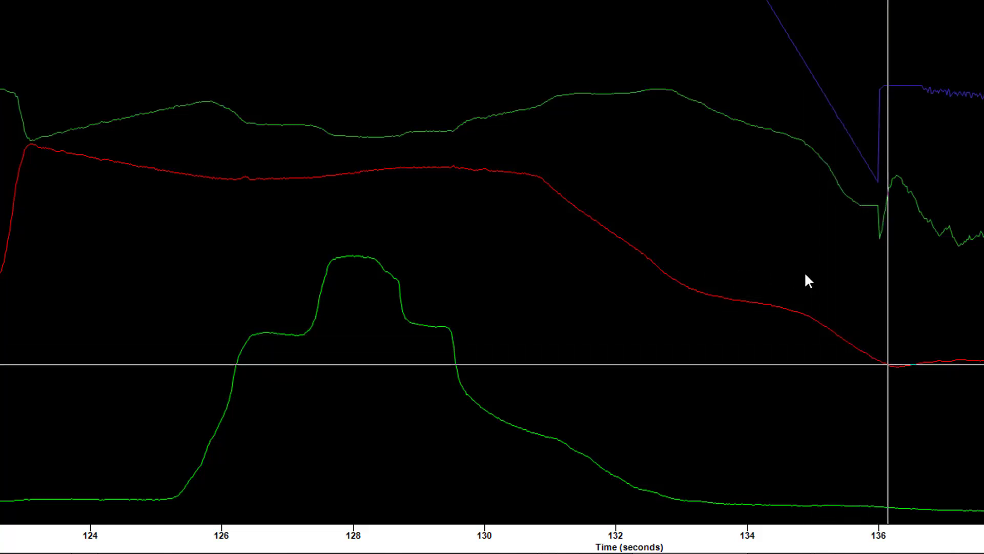
{"action": "key", "text": "Right"}
{"action": "key", "text": "Right"}
{"action": "key", "text": "Right"}
{"action": "key", "text": "Right"}
{"action": "key", "text": "Right"}
{"action": "key", "text": "Right"}
{"action": "key", "text": "Right"}
{"action": "key", "text": "Right"}
{"action": "key", "text": "Right"}
{"action": "key", "text": "Right"}
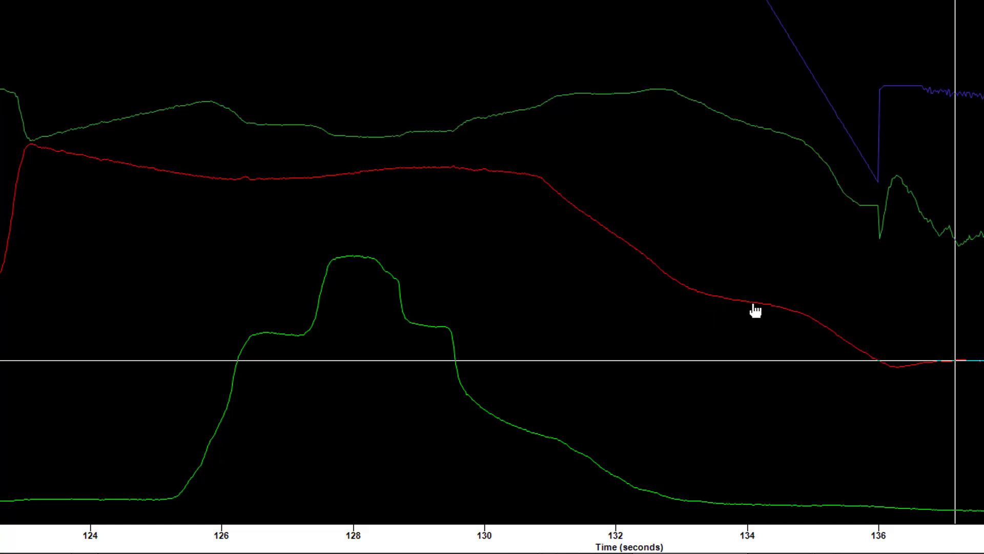
In Terminator X, view the 740 RPM target idle table and then the IAC ramp-down settings
{"action": "key", "text": "alt+Tab"}
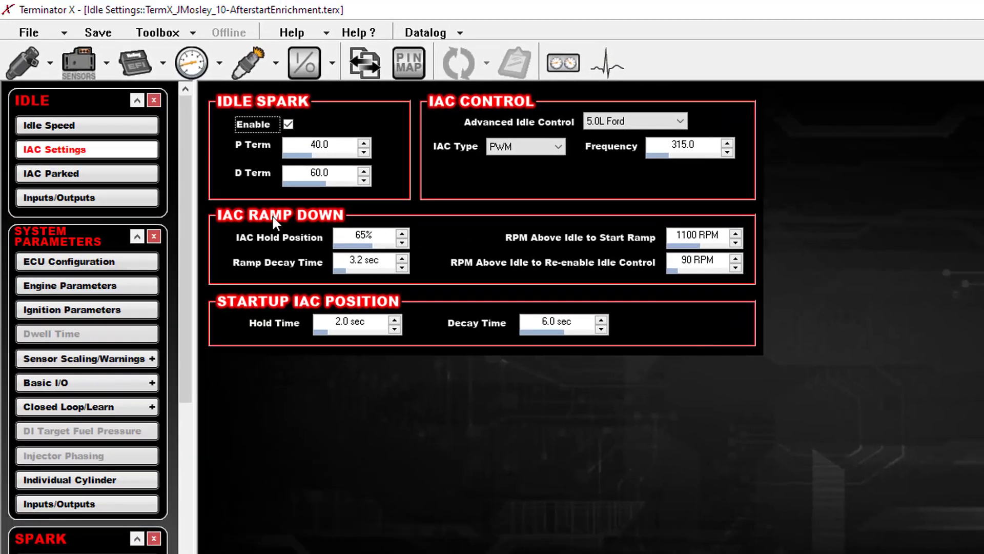
{"action": "left_click", "coordinate": [102, 127]}
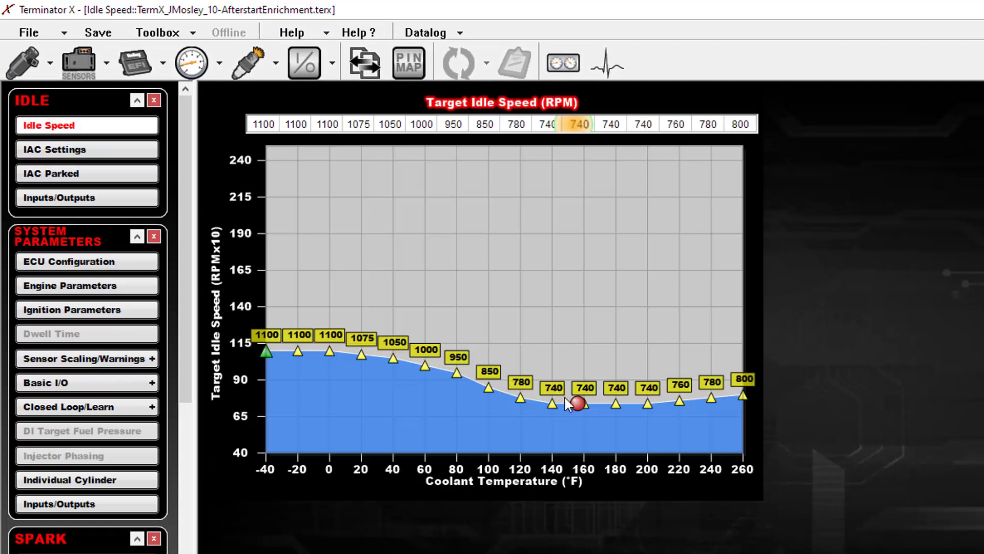
{"action": "left_click", "coordinate": [87, 149]}
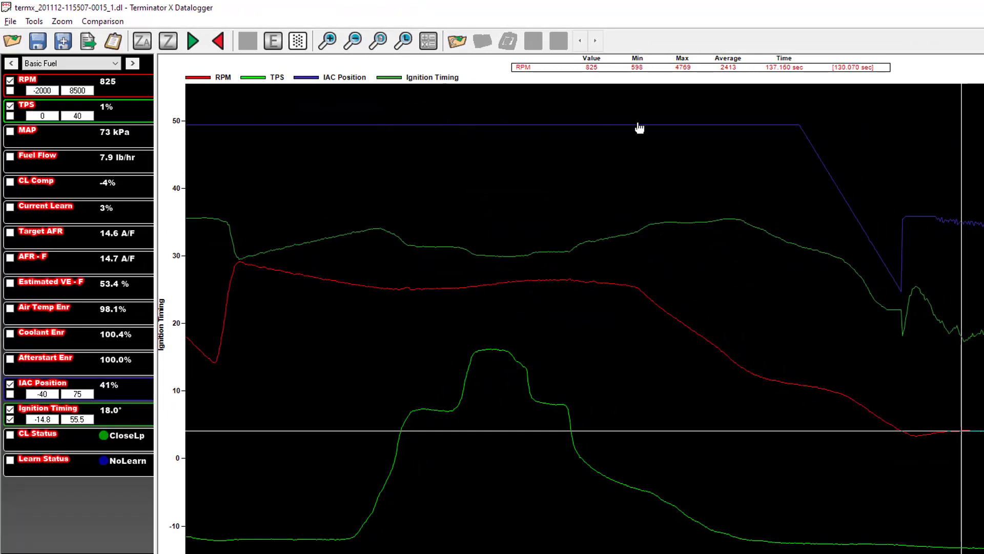
Read IAC Position at about 128.4 s, glancing briefly at the idle settings
{"action": "left_click", "coordinate": [562, 131]}
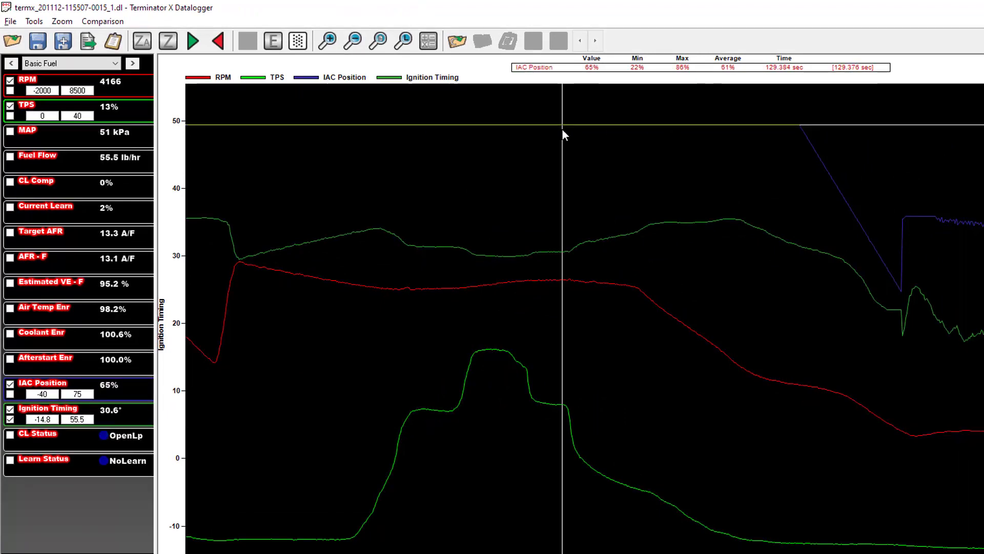
{"action": "left_click", "coordinate": [514, 128]}
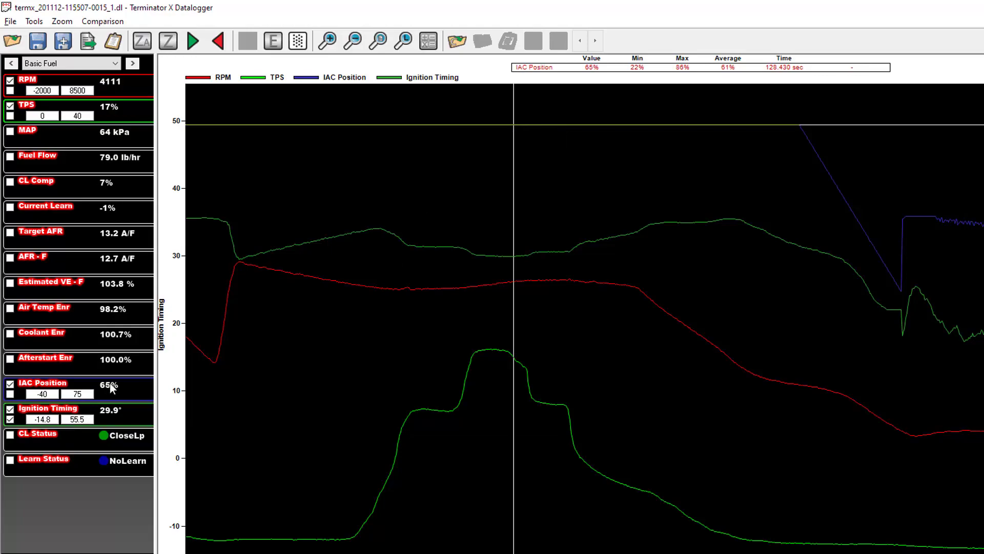
{"action": "key", "text": "alt+Tab"}
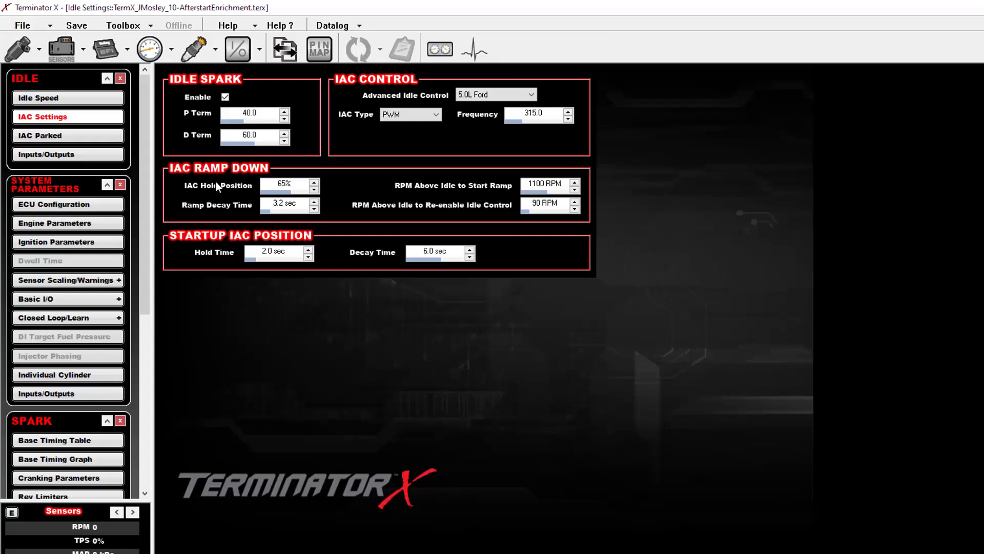
{"action": "key", "text": "alt+Tab"}
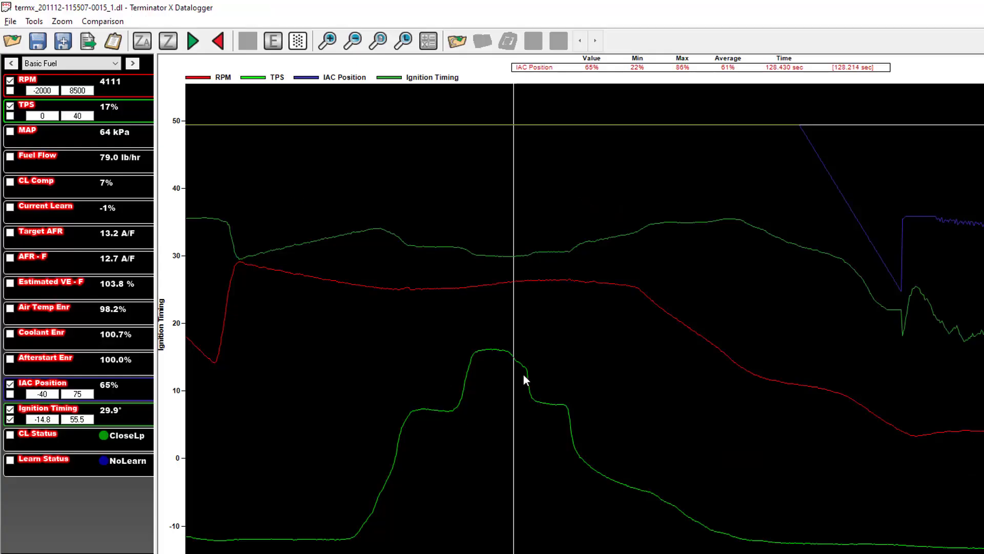
Read IAC Position and RPM at about 130, 132.5 and 131.4 seconds
{"action": "left_click", "coordinate": [590, 167]}
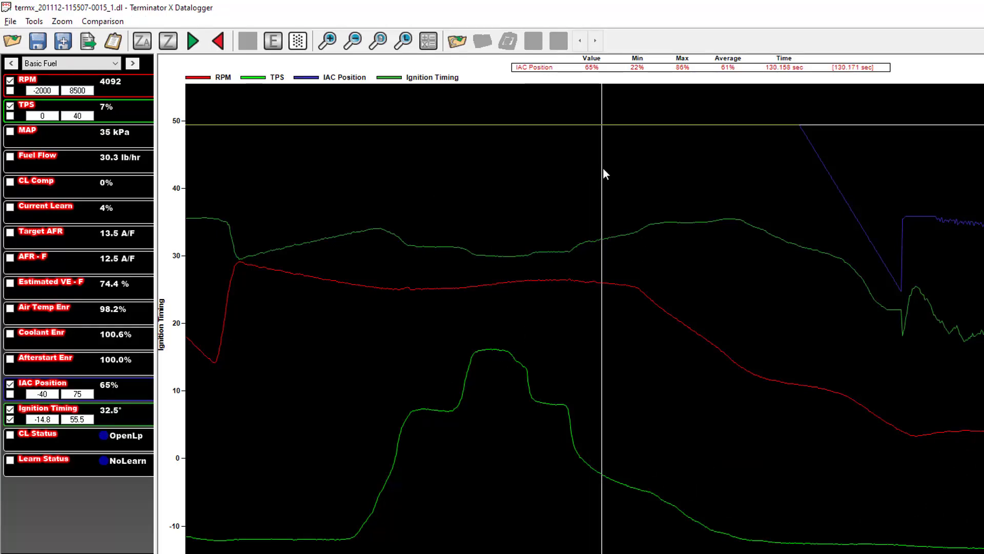
{"action": "left_click", "coordinate": [725, 168]}
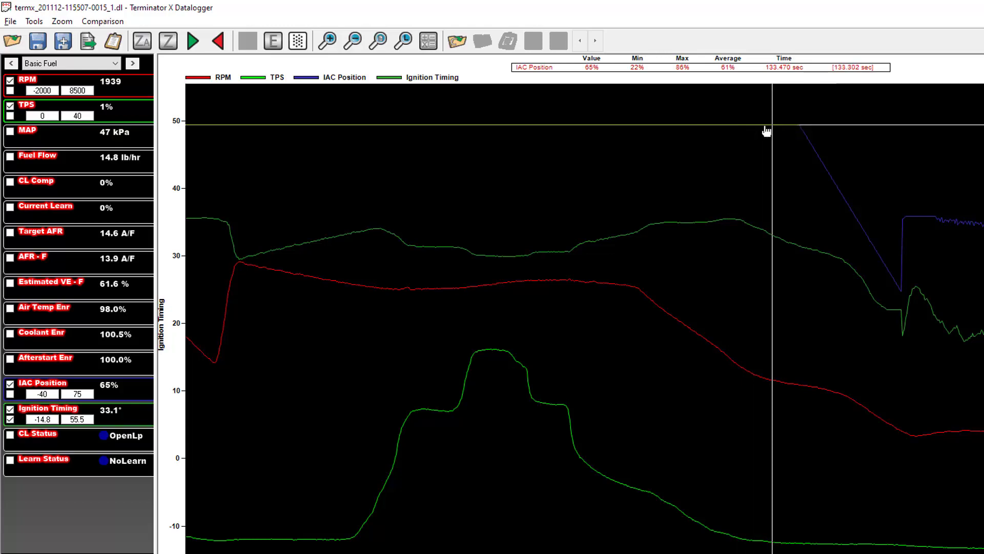
{"action": "left_click", "coordinate": [720, 113]}
{"action": "left_click", "coordinate": [666, 106]}
{"action": "key", "text": "Right"}
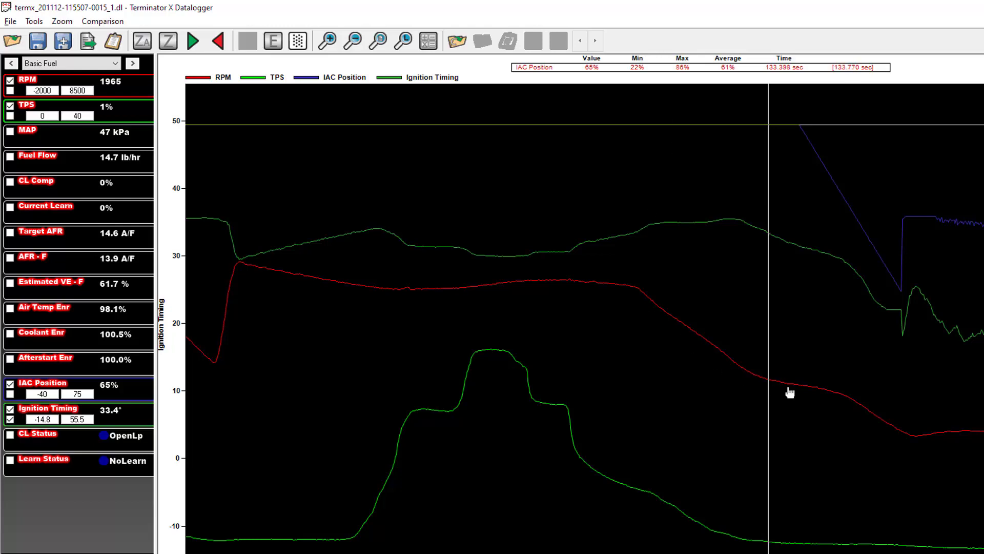
{"action": "key", "text": "alt+Tab"}
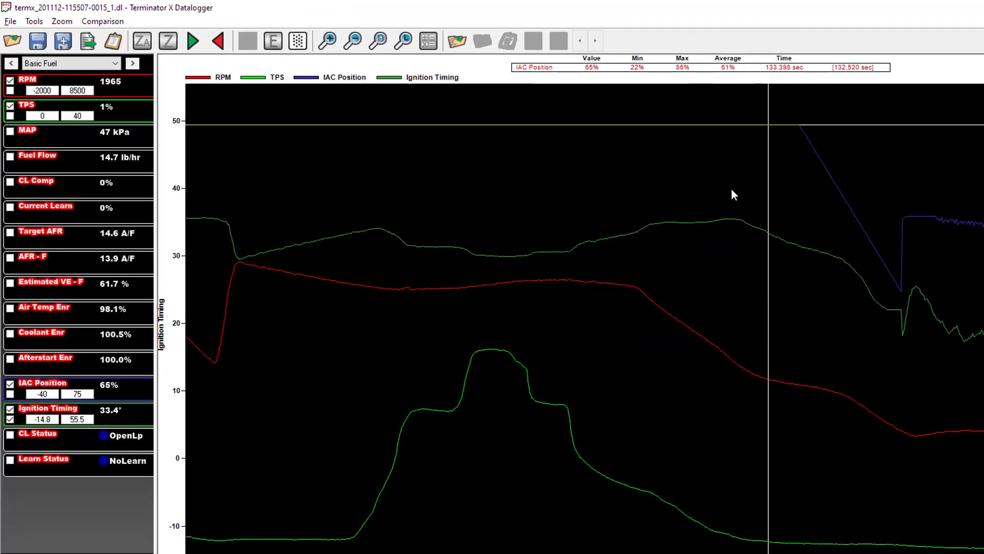
Read Ignition Timing and IAC Position where the IAC ramp-down starts near 134 s
{"action": "left_click", "coordinate": [734, 189]}
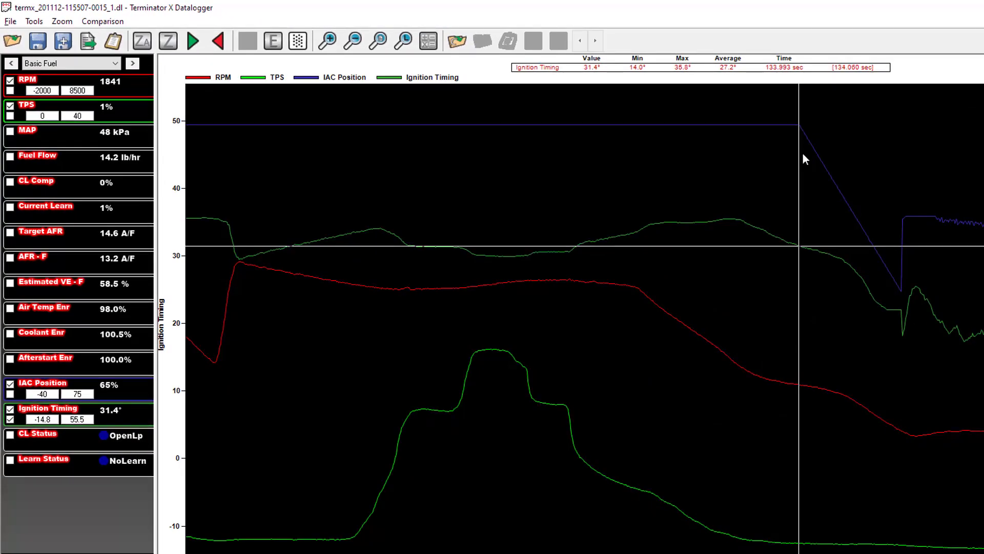
{"action": "left_click", "coordinate": [801, 145]}
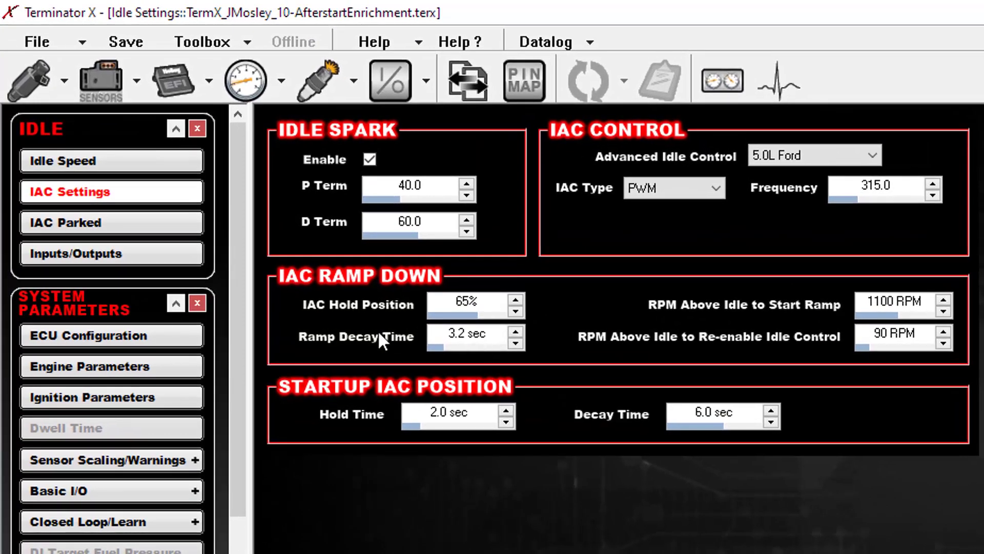
Check the IAC RAMP DOWN fields (1100 RPM start, 3.2 sec decay), then return to the datalog
{"action": "key", "text": "Tab"}
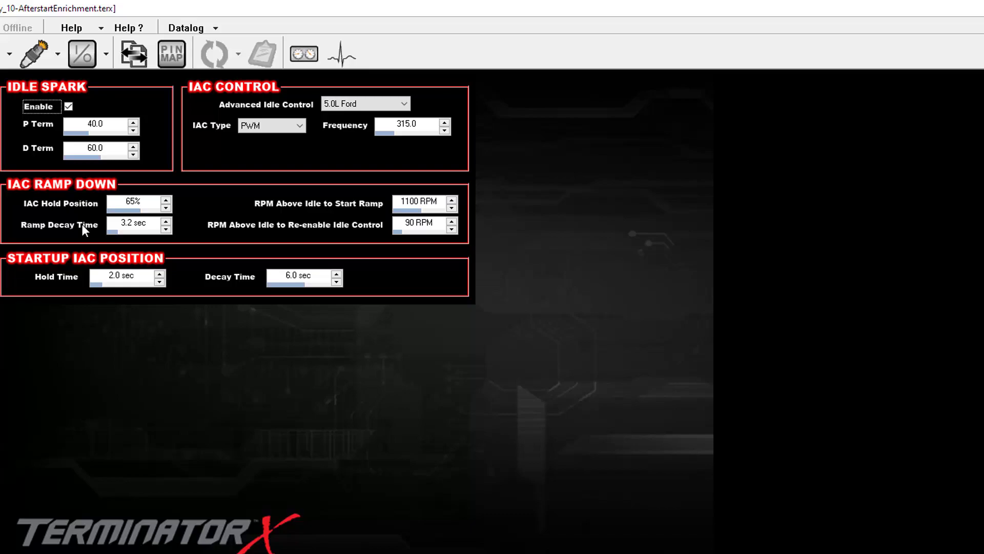
{"action": "key", "text": "alt+Tab"}
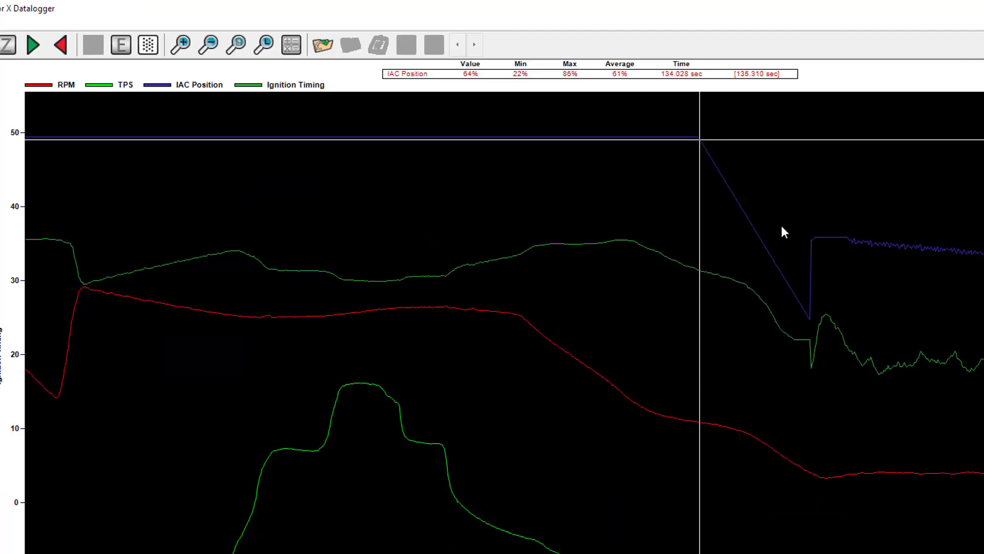
Step the IAC Position cursor down the ramp to about 135.76 seconds
{"action": "left_click", "coordinate": [711, 165]}
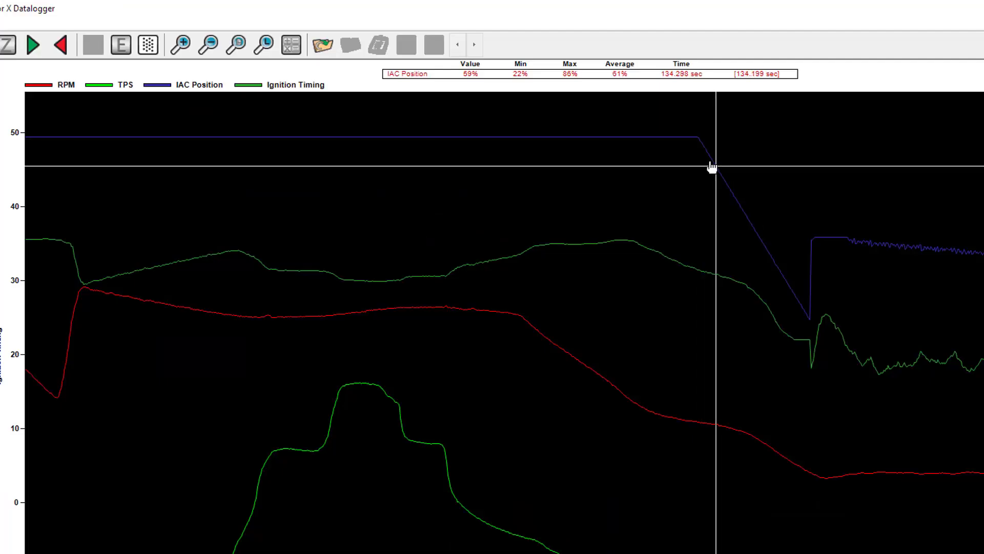
{"action": "key", "text": "Right"}
{"action": "key", "text": "Right"}
{"action": "key", "text": "Right"}
{"action": "key", "text": "Right"}
{"action": "key", "text": "Right"}
{"action": "key", "text": "Right"}
{"action": "key", "text": "Right"}
{"action": "key", "text": "Right"}
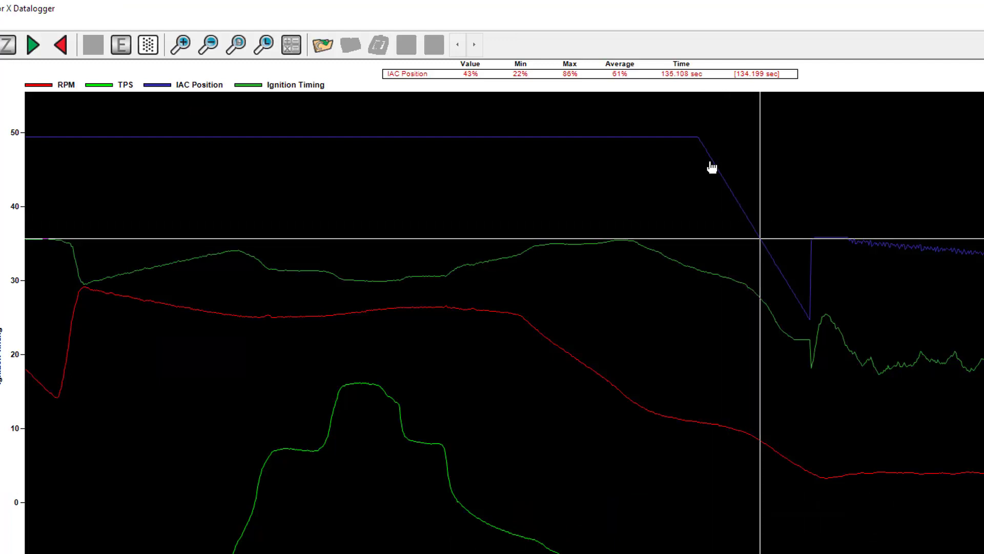
{"action": "key", "text": "Right"}
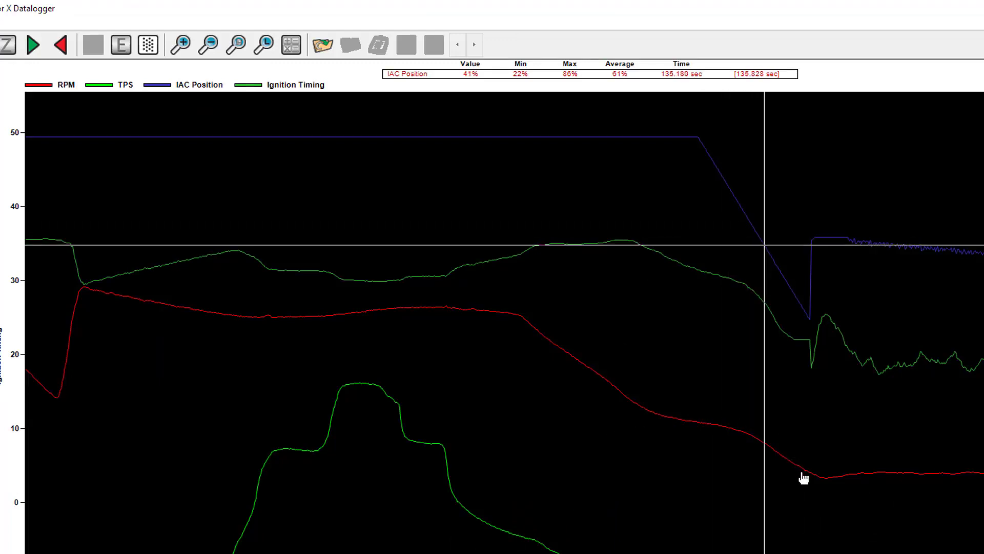
{"action": "key", "text": "Right"}
{"action": "key", "text": "Right"}
{"action": "key", "text": "Right"}
{"action": "key", "text": "Right"}
{"action": "key", "text": "Right"}
{"action": "key", "text": "Right"}
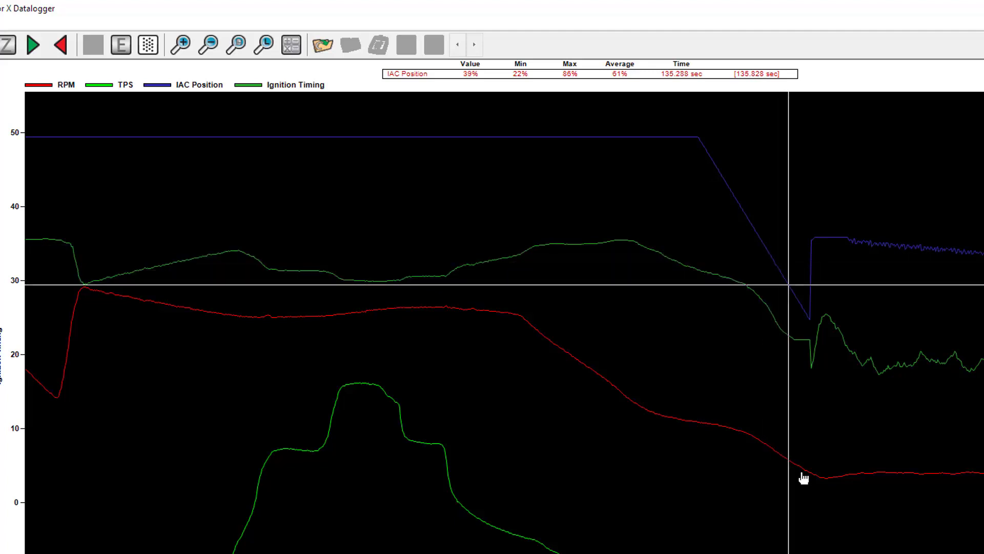
{"action": "key", "text": "Right"}
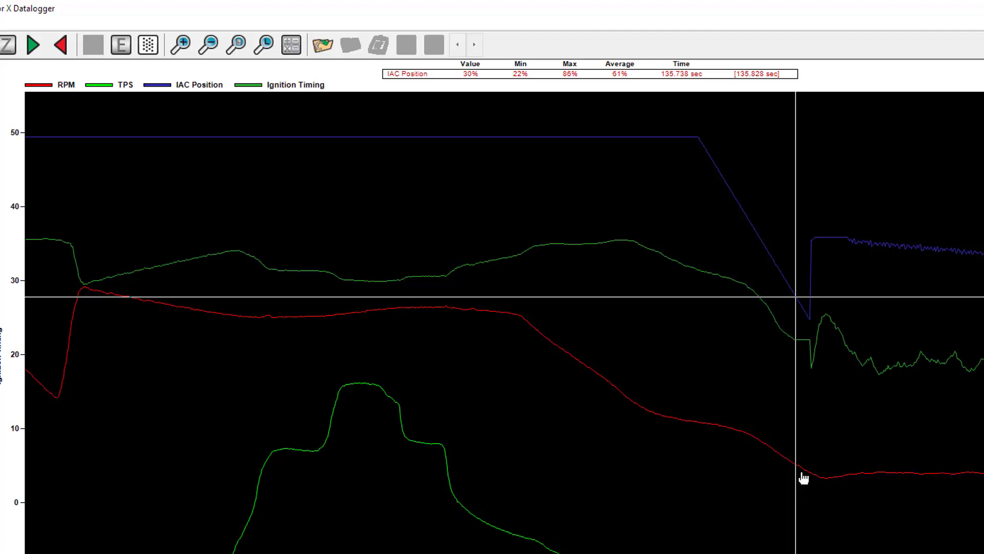
{"action": "left_click", "coordinate": [802, 474]}
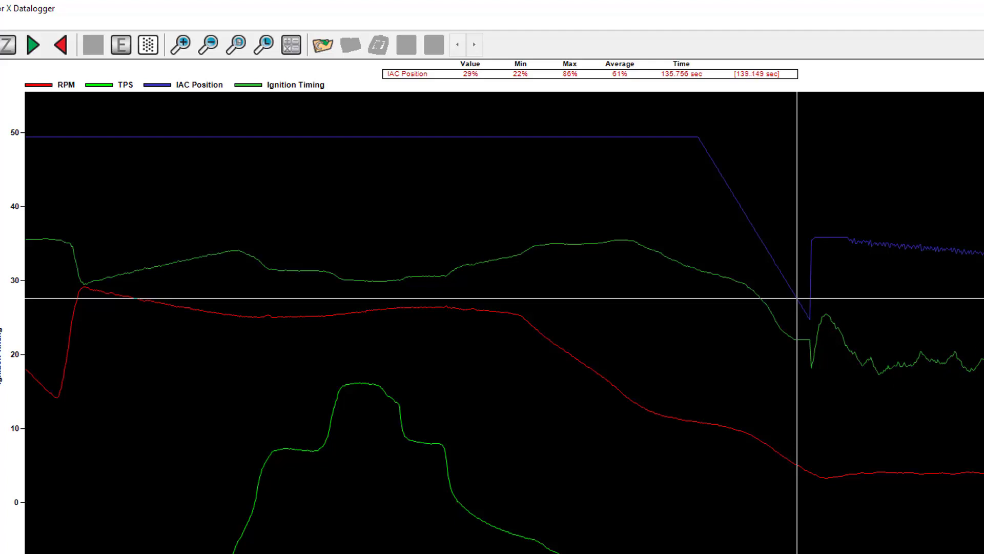
Find IAC's lowest value of 25%, then mark the ramp top at 133.974 s (65%)
{"action": "left_click", "coordinate": [815, 222]}
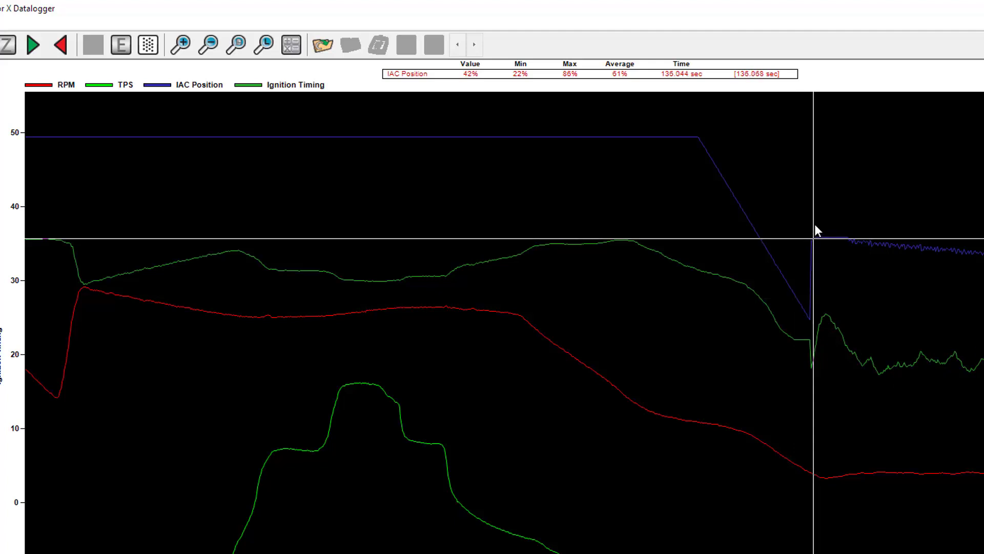
{"action": "key", "text": "Left"}
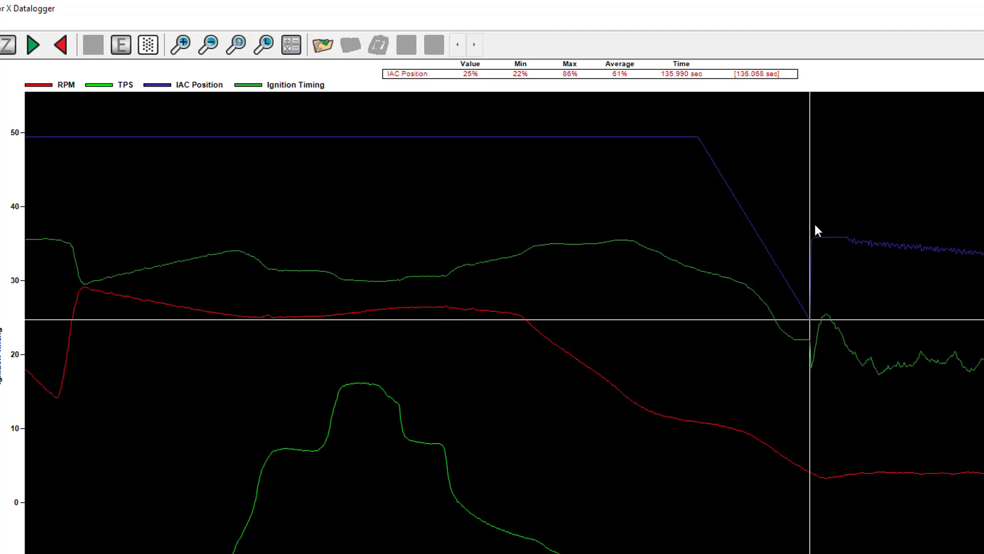
{"action": "key", "text": "Left"}
{"action": "key", "text": "Left"}
{"action": "key", "text": "Left"}
{"action": "key", "text": "Left"}
{"action": "key", "text": "Left"}
{"action": "key", "text": "Left"}
{"action": "key", "text": "Left"}
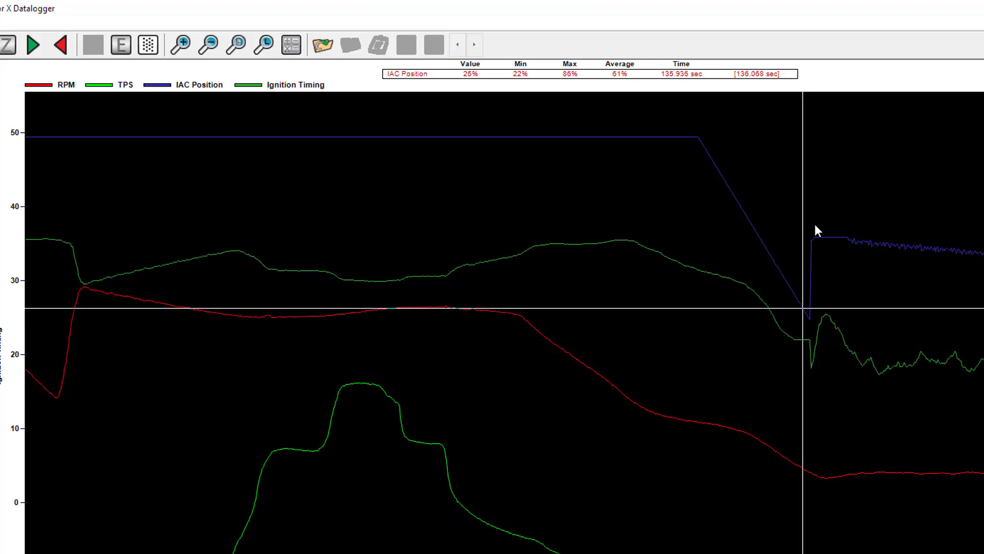
{"action": "key", "text": "Left"}
{"action": "key", "text": "Left"}
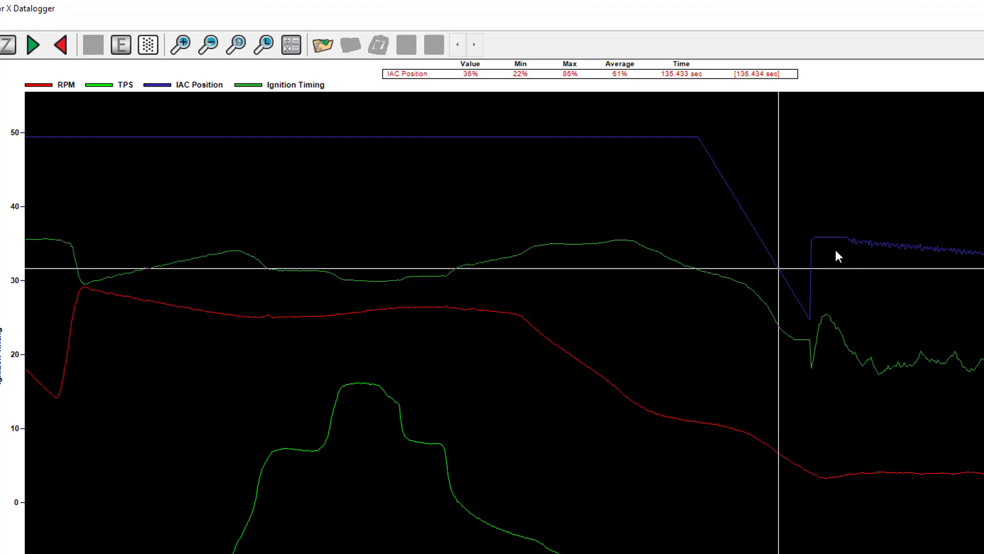
{"action": "left_click", "coordinate": [698, 143]}
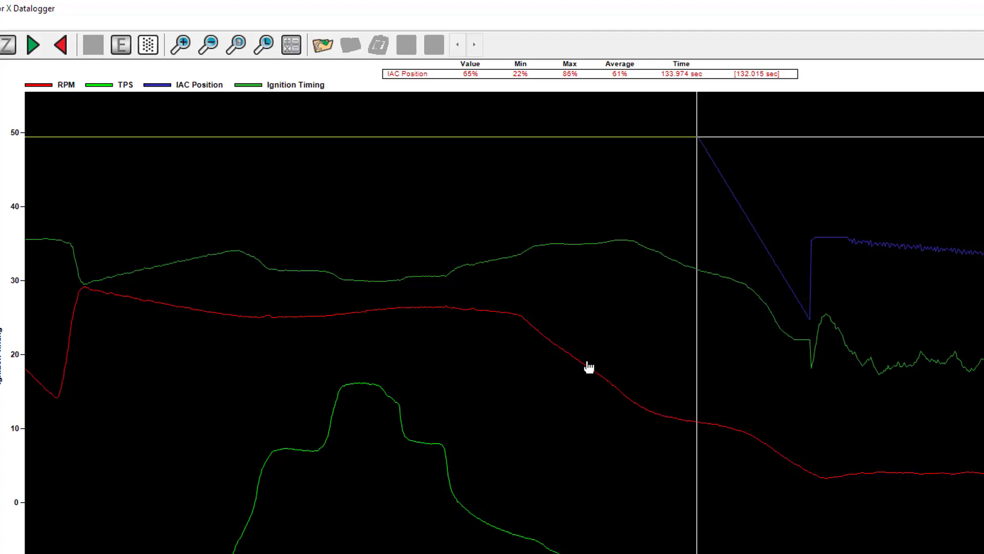
Check engine RPM at the marked ramp-start point in the log
{"action": "left_click", "coordinate": [523, 318]}
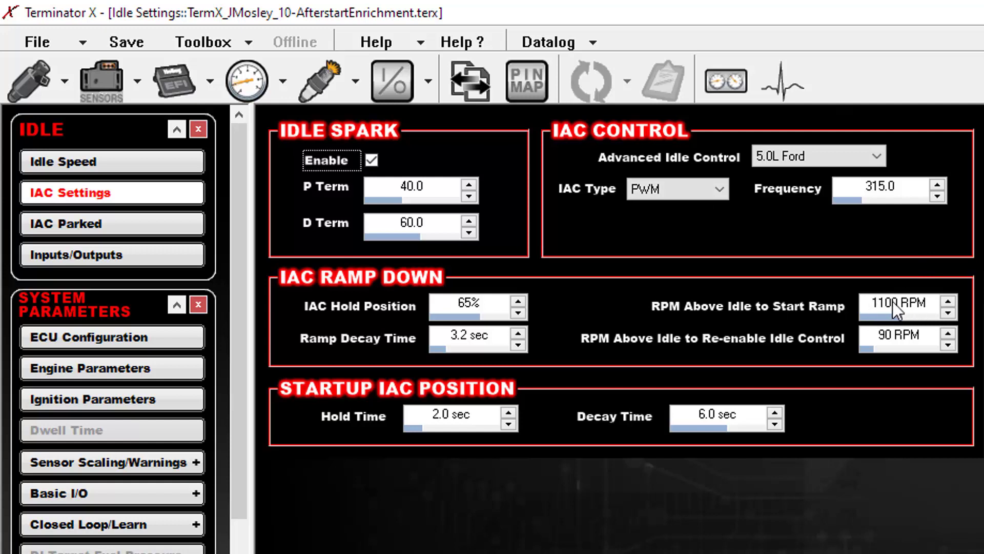
Read the RPM, about 1,850, on the RPM trace where the IAC ramp begins
{"action": "key", "text": "alt+Tab"}
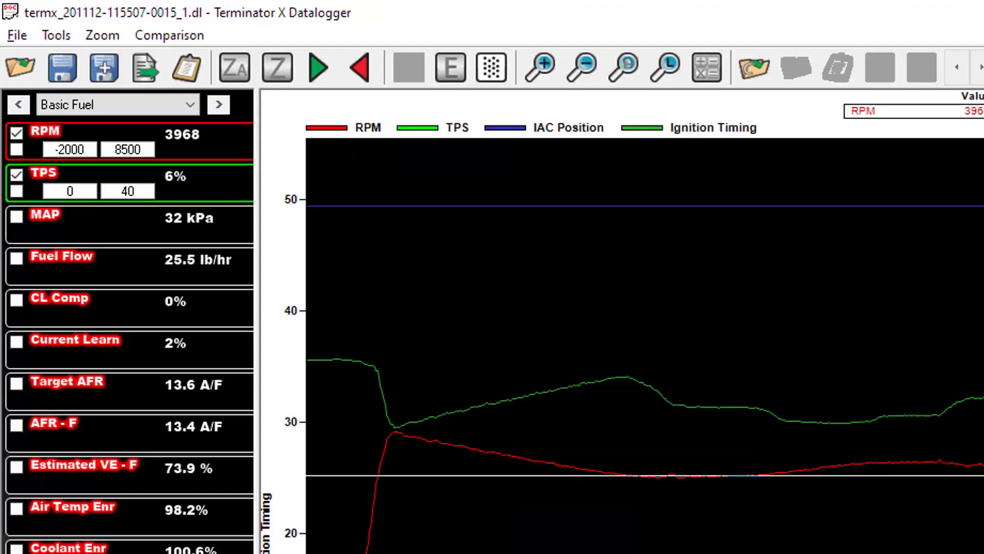
{"action": "key", "text": "alt+Tab"}
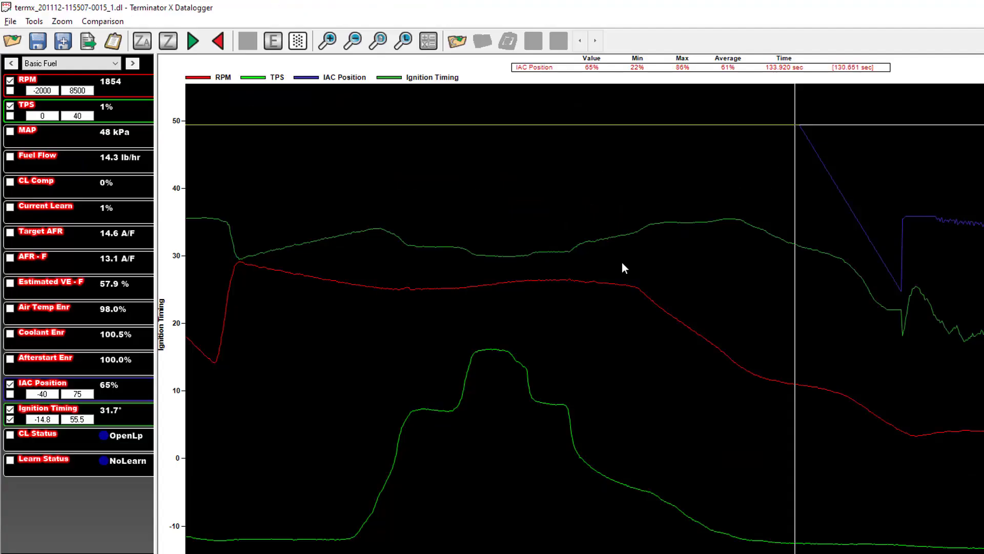
{"action": "left_click", "coordinate": [631, 280]}
{"action": "left_click", "coordinate": [801, 374]}
{"action": "left_click", "coordinate": [797, 376]}
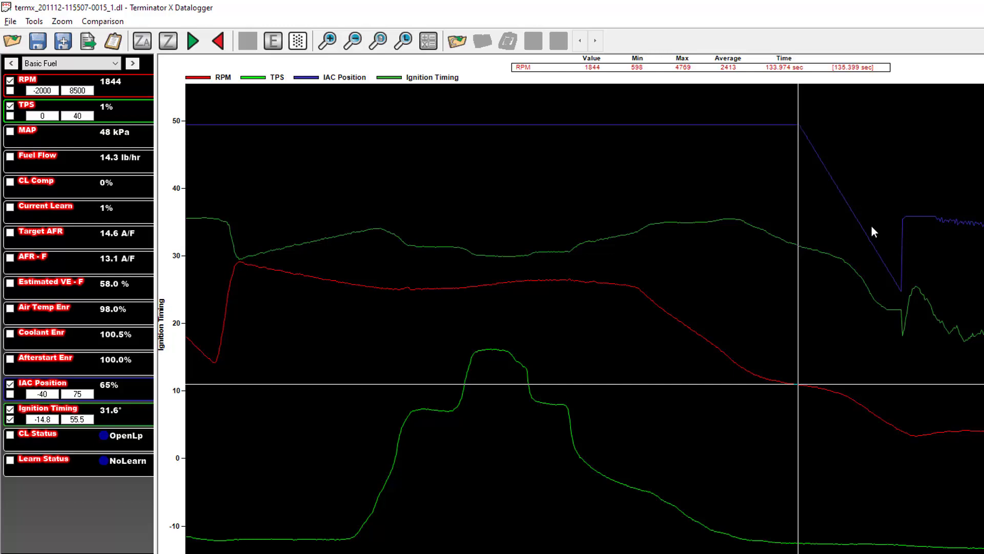
{"action": "left_click", "coordinate": [792, 129]}
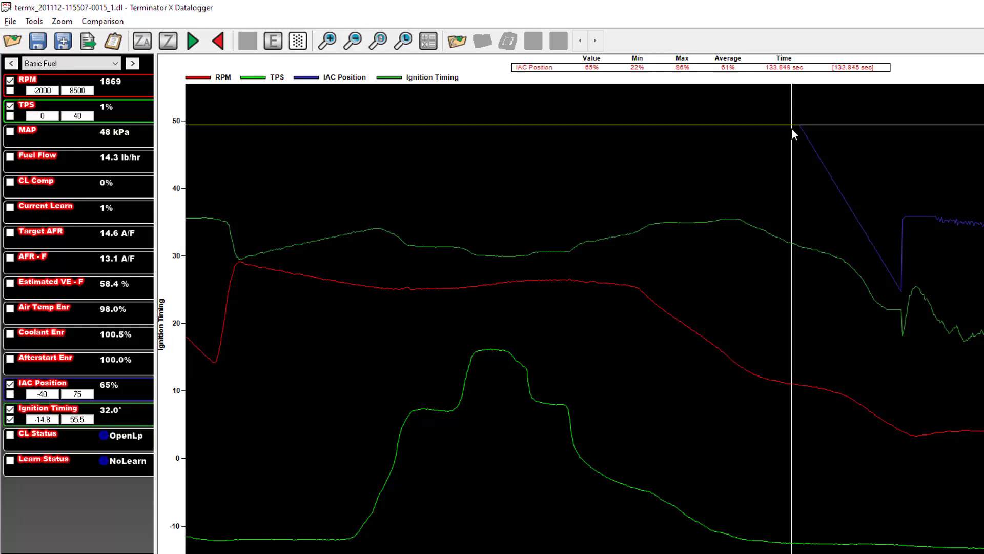
{"action": "mouse_move", "coordinate": [778, 378]}
{"action": "left_mouse_down"}
{"action": "mouse_move", "coordinate": [754, 380]}
{"action": "mouse_move", "coordinate": [798, 383]}
{"action": "left_mouse_up"}
Cancel the chart Customization dialog and move the cursor back to 132.12 seconds
{"action": "right_click", "coordinate": [797, 384]}
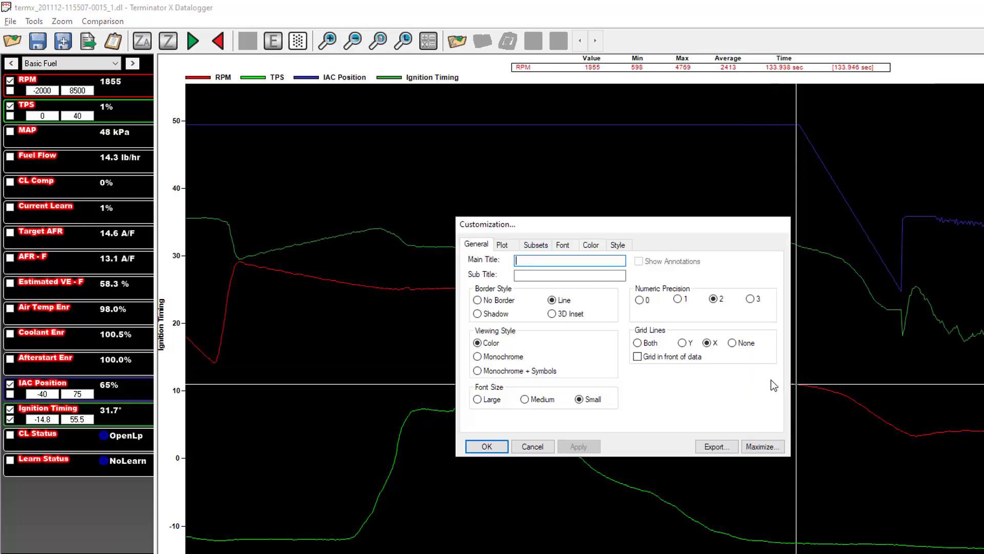
{"action": "left_click", "coordinate": [539, 447]}
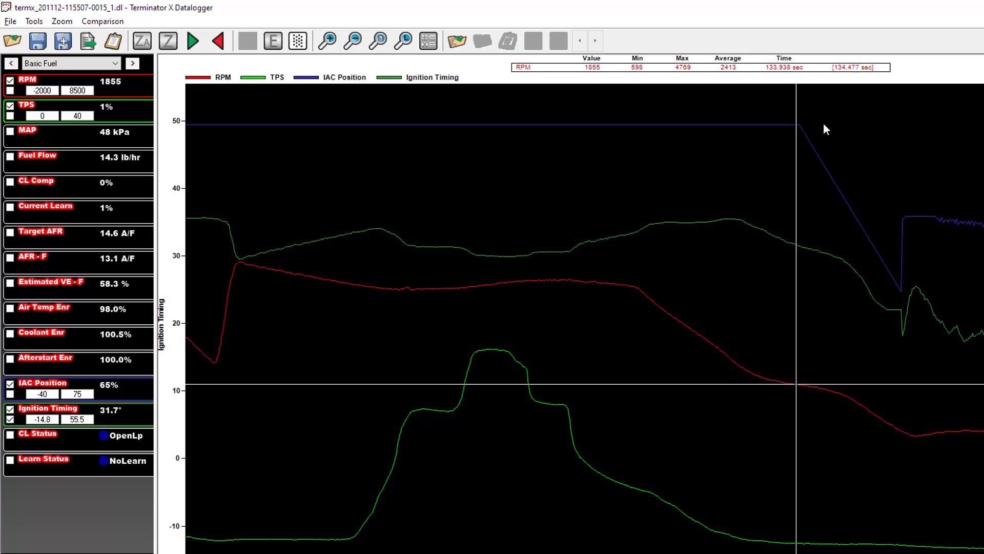
{"action": "left_click", "coordinate": [695, 164]}
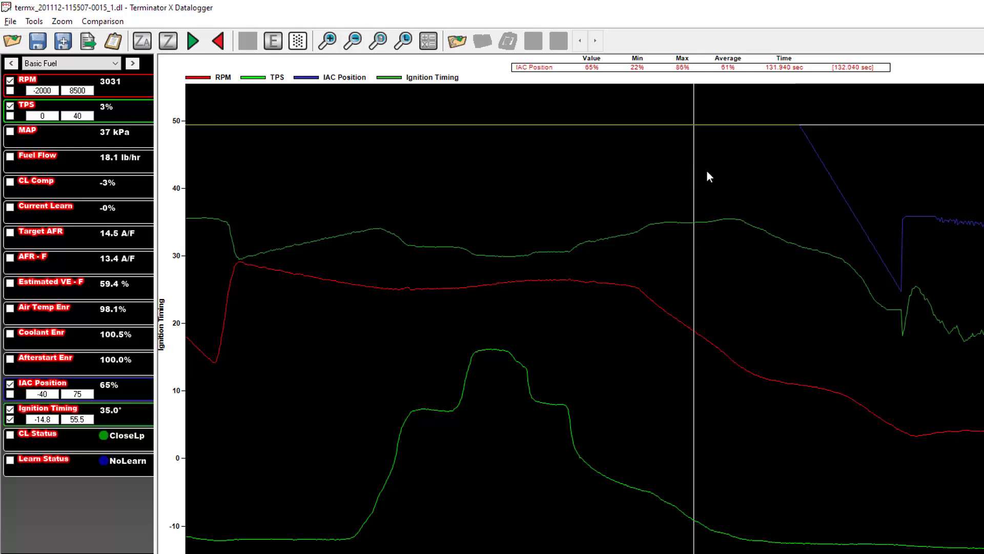
{"action": "left_click", "coordinate": [713, 171]}
{"action": "left_click", "coordinate": [704, 170]}
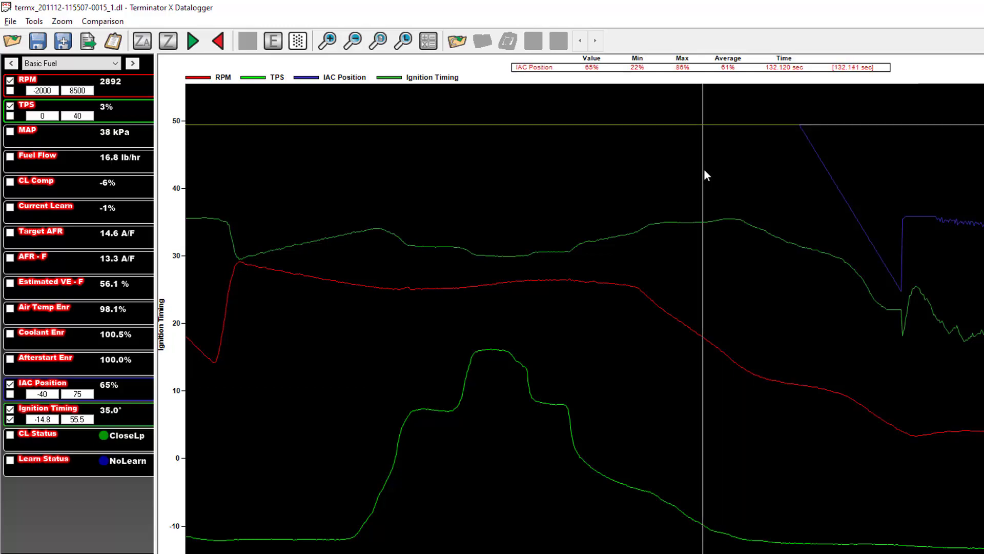
Launch Calculator via 'calc' and compute 2500 − 740 = 1,760 beside the IAC settings
{"action": "key", "text": "alt+Tab"}
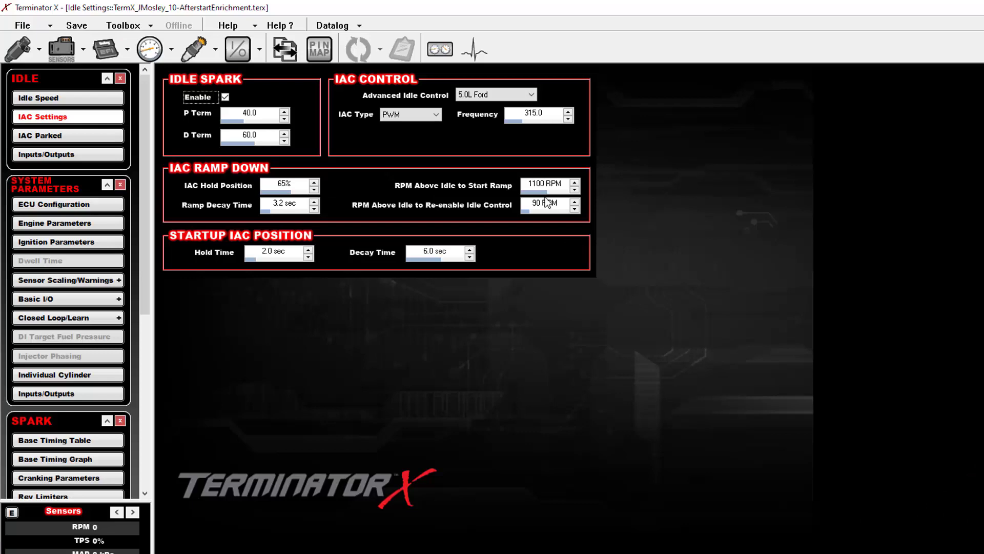
{"action": "key", "text": "super"}
{"action": "type", "text": "calc"}
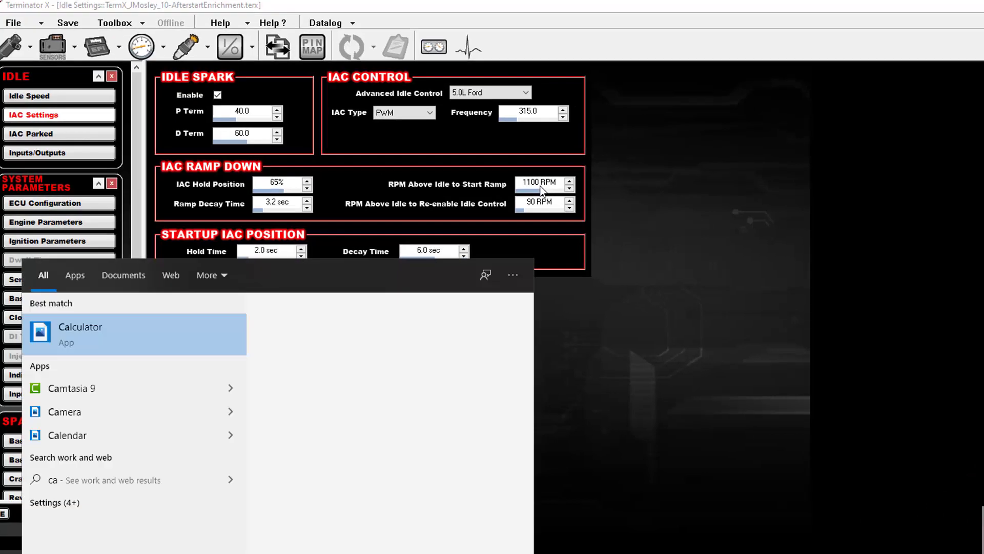
{"action": "key", "text": "Return"}
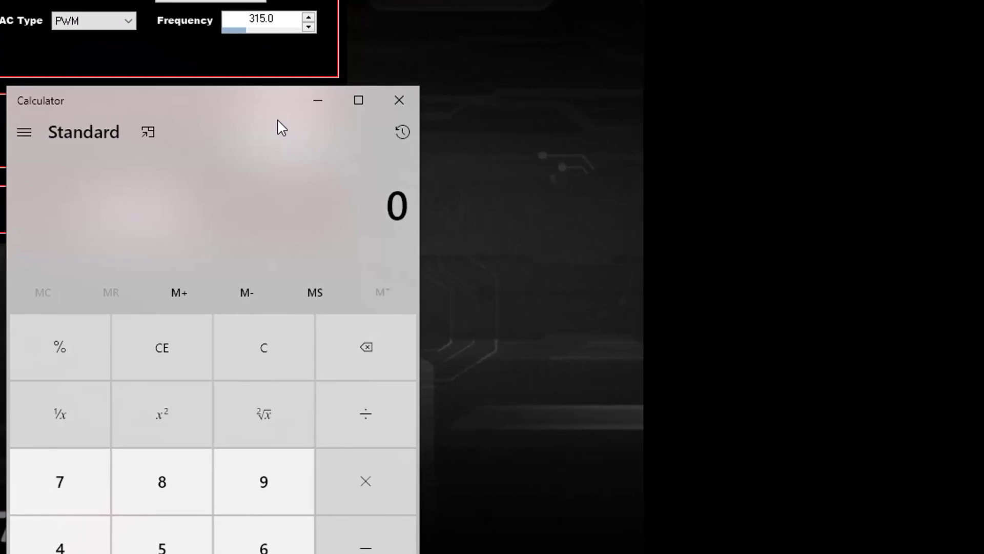
{"action": "type", "text": "2500"}
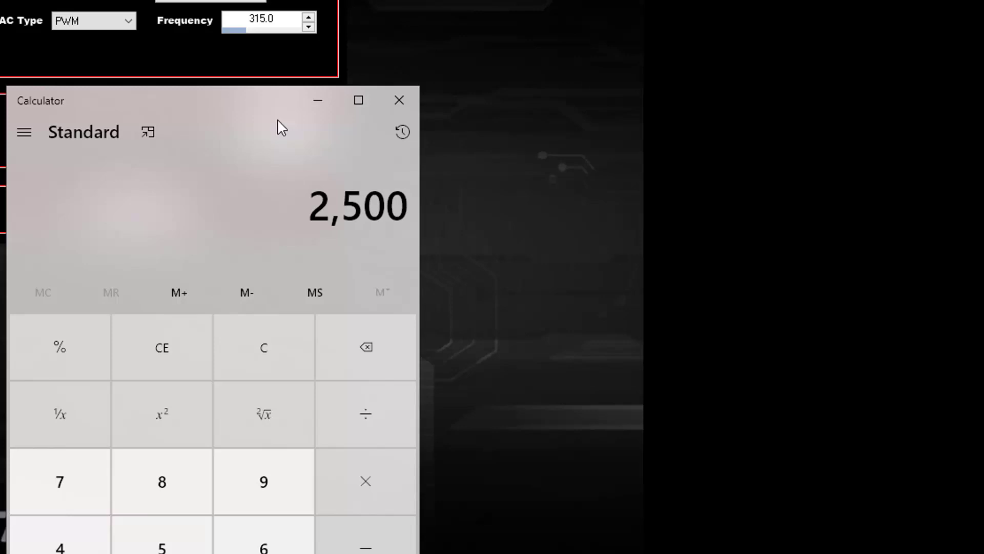
{"action": "left_click_drag", "start_coordinate": [238, 97], "coordinate": [766, 22]}
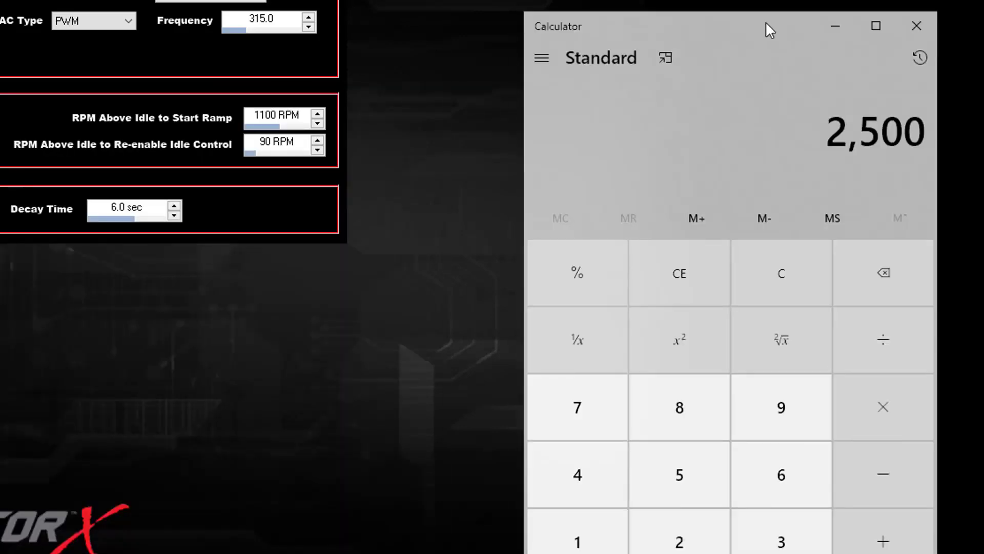
{"action": "type", "text": "-740"}
{"action": "key", "text": "Return"}
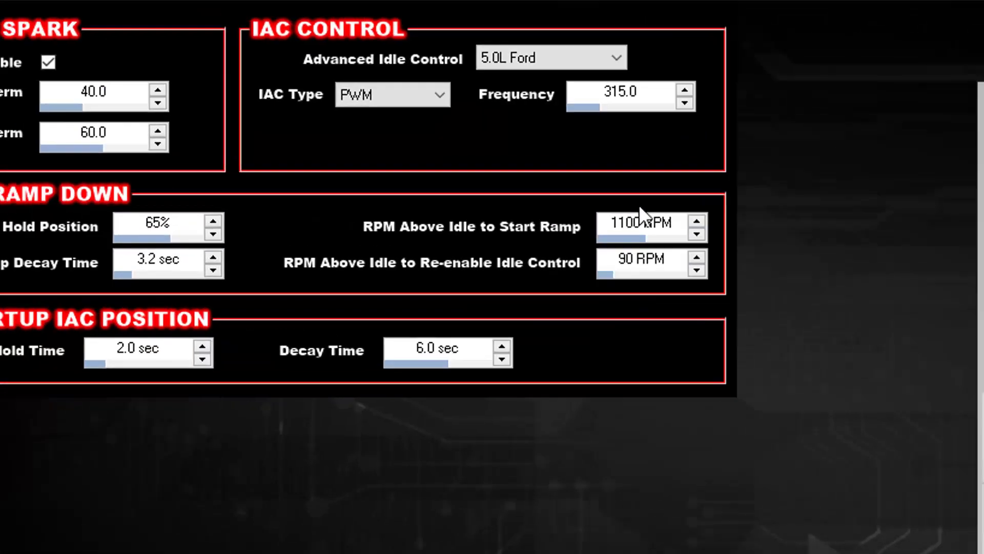
Change RPM Above Idle to Start Ramp from 1100 to 1760 and return to the datalog graph
{"action": "left_click", "coordinate": [264, 117]}
{"action": "type", "text": "1761"}
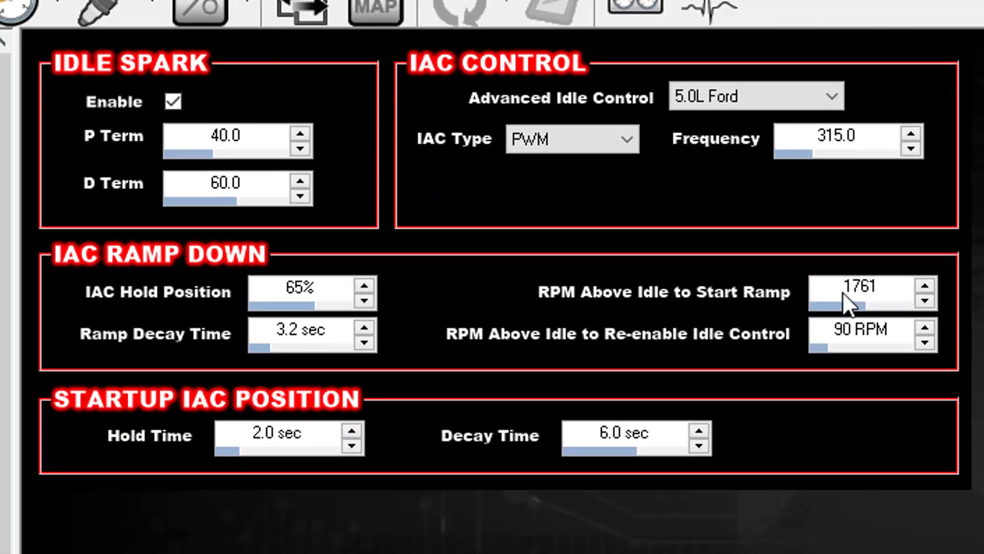
{"action": "key", "text": "BackSpace"}
{"action": "type", "text": "0"}
{"action": "key", "text": "Tab"}
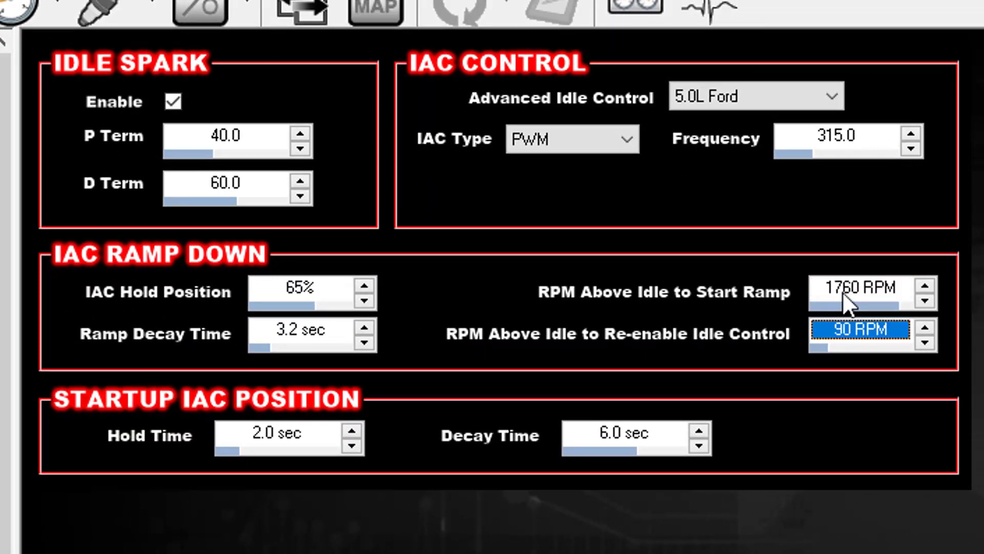
{"action": "left_click", "coordinate": [842, 291]}
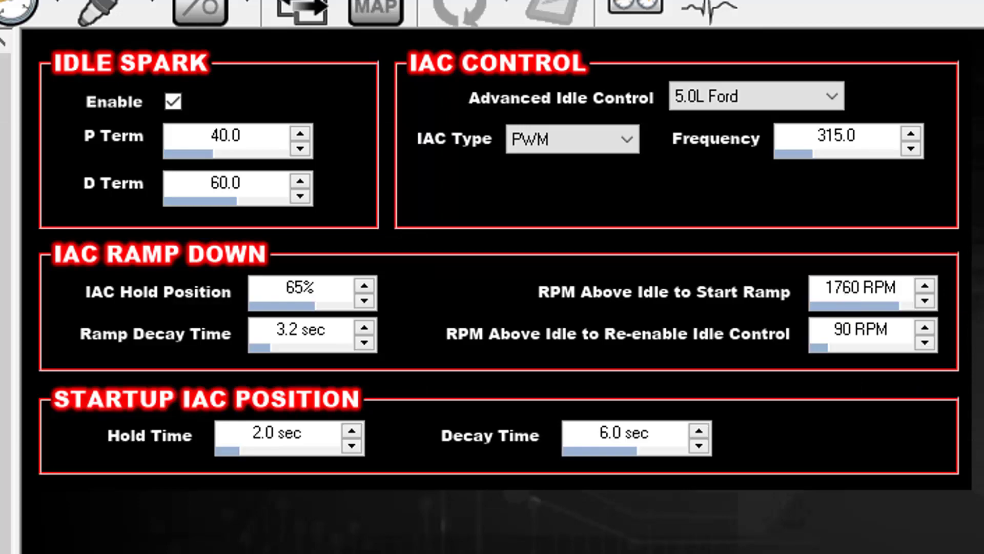
{"action": "key", "text": "super+Tab"}
{"action": "left_click", "coordinate": [882, 216]}
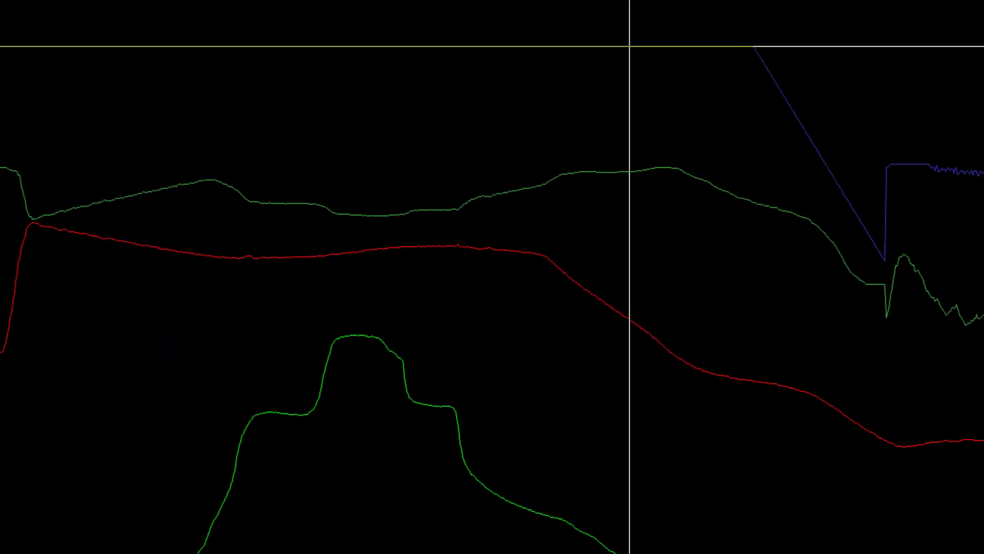
{"action": "left_click", "coordinate": [749, 83]}
{"action": "key", "text": "Left"}
{"action": "key", "text": "Left"}
{"action": "key", "text": "Left"}
{"action": "key", "text": "Left"}
{"action": "key", "text": "Left"}
{"action": "key", "text": "Left"}
{"action": "key", "text": "Left"}
{"action": "key", "text": "Left"}
{"action": "key", "text": "Left"}
{"action": "key", "text": "Left"}
{"action": "key", "text": "Left"}
{"action": "key", "text": "Left"}
{"action": "key", "text": "Left"}
{"action": "key", "text": "Left"}
{"action": "key", "text": "Left"}
{"action": "key", "text": "Left"}
{"action": "key", "text": "Left"}
{"action": "key", "text": "Left"}
{"action": "key", "text": "Left"}
{"action": "key", "text": "Left"}
{"action": "key", "text": "Left"}
{"action": "key", "text": "Left"}
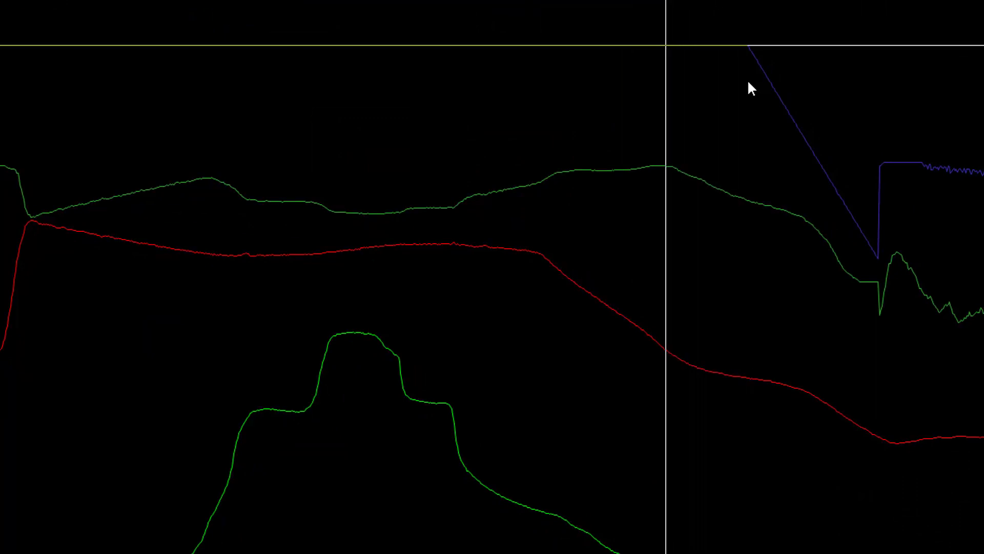
{"action": "key", "text": "Right"}
{"action": "key", "text": "Right"}
{"action": "key", "text": "Right"}
{"action": "key", "text": "Right"}
{"action": "key", "text": "Right"}
{"action": "key", "text": "Right"}
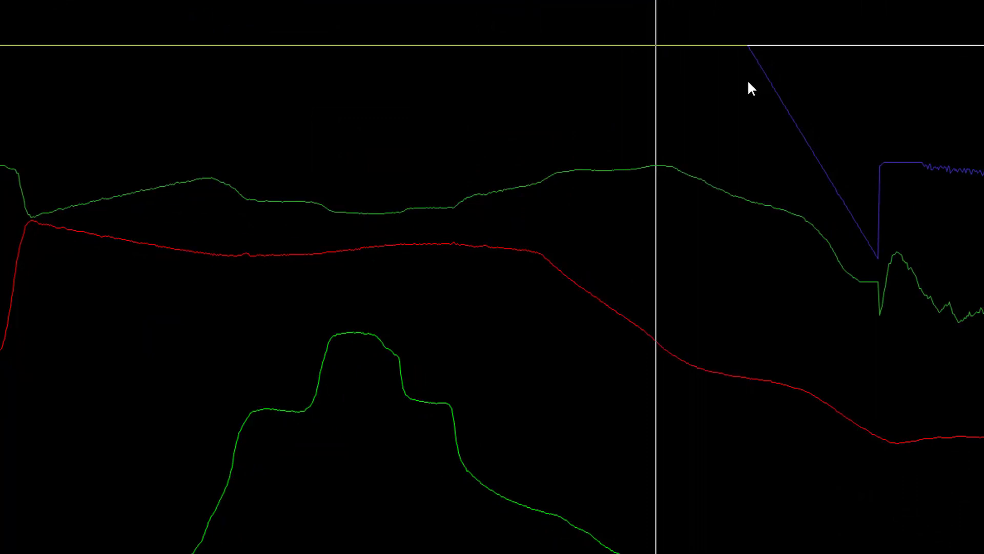
{"action": "key", "text": "Left"}
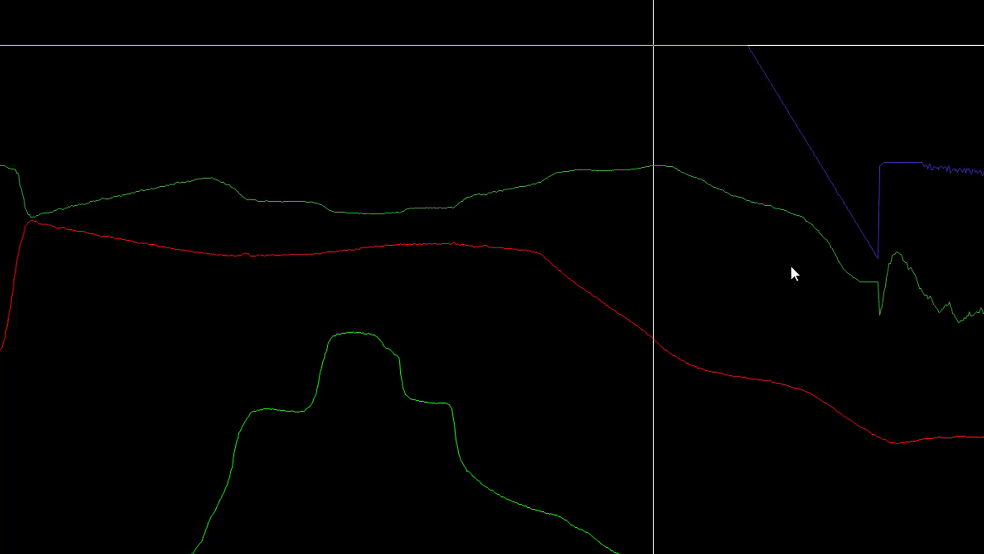
{"action": "key", "text": "alt+Tab"}
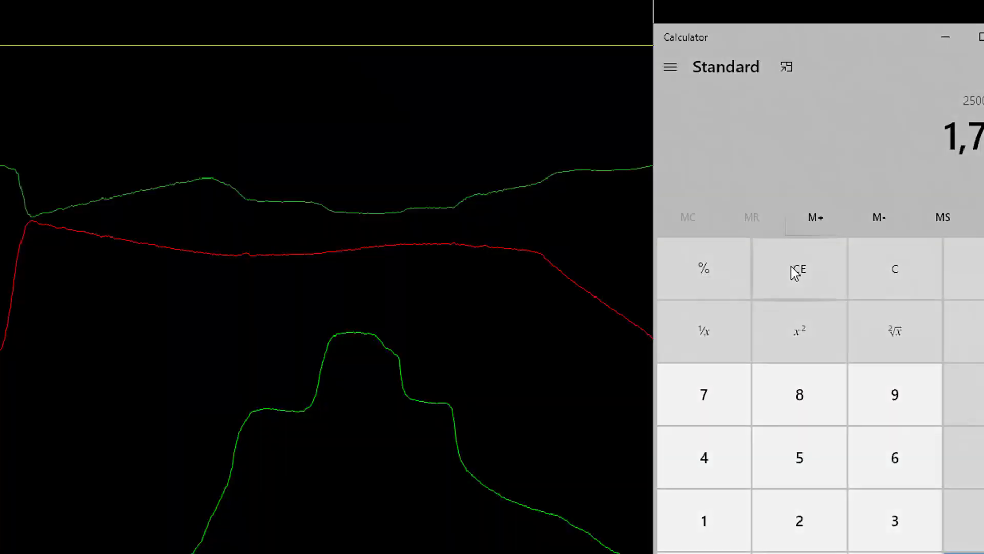
{"action": "key", "text": "alt+Tab"}
{"action": "key", "text": "alt+Tab"}
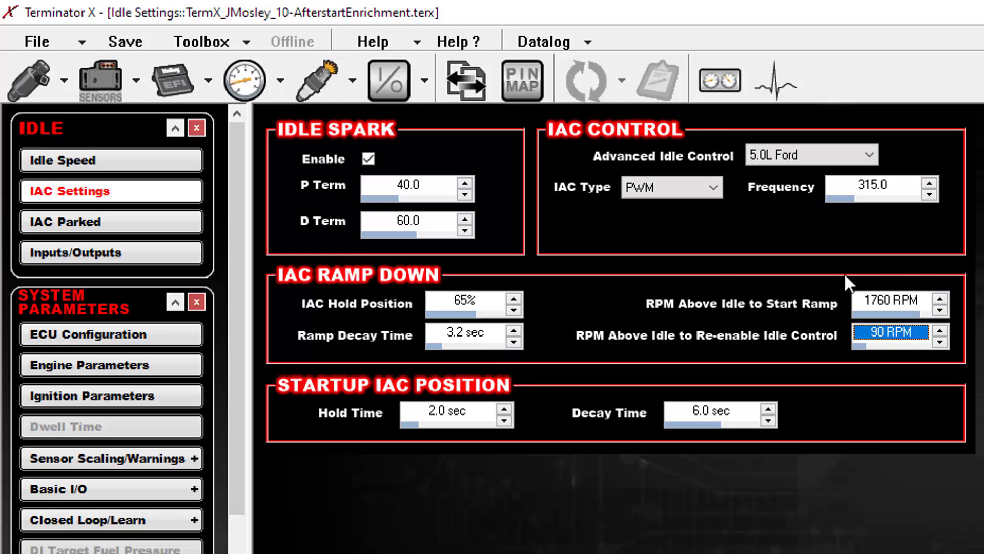
{"action": "key", "text": "alt+Tab"}
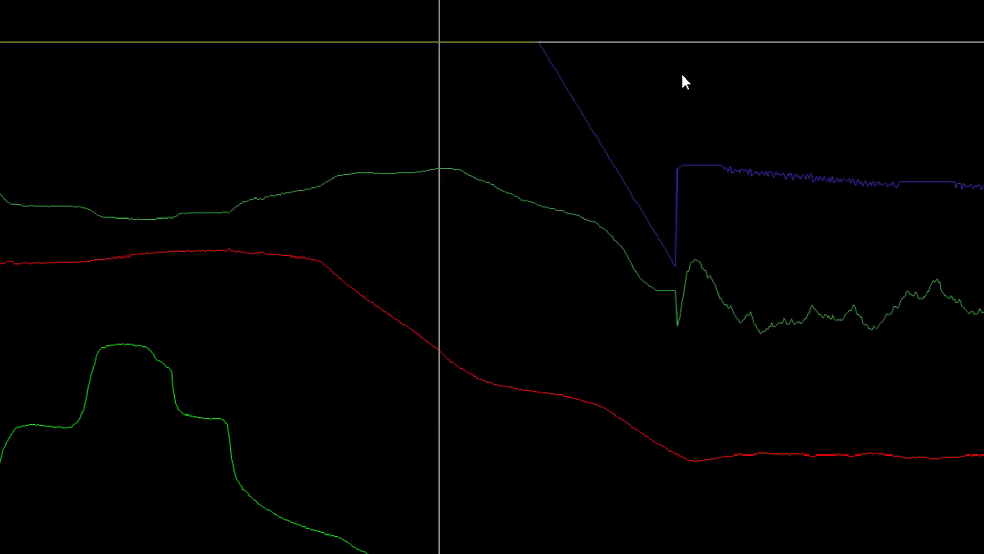
Place the crosshair at the bottom of the IAC Position ramp-down on the datalog chart
{"action": "left_click", "coordinate": [400, 220]}
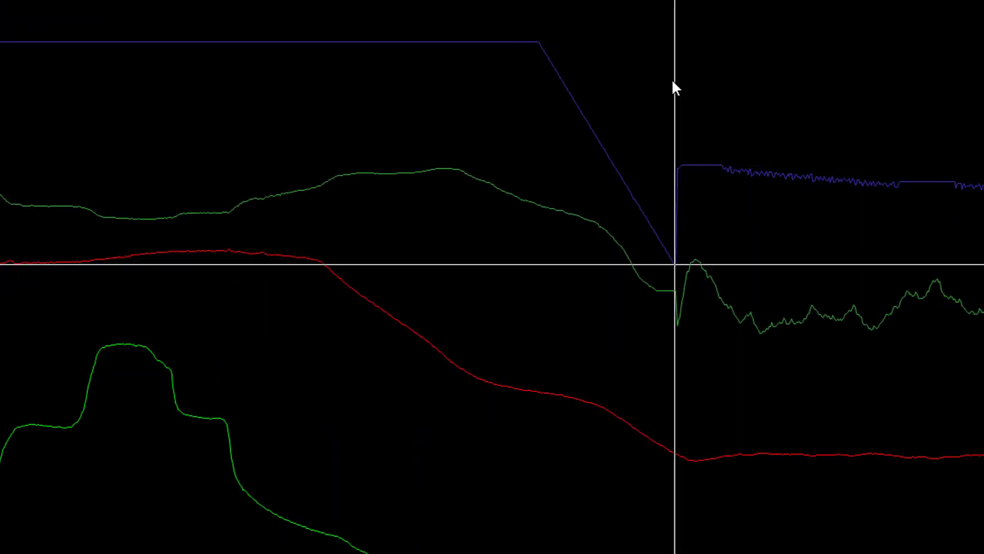